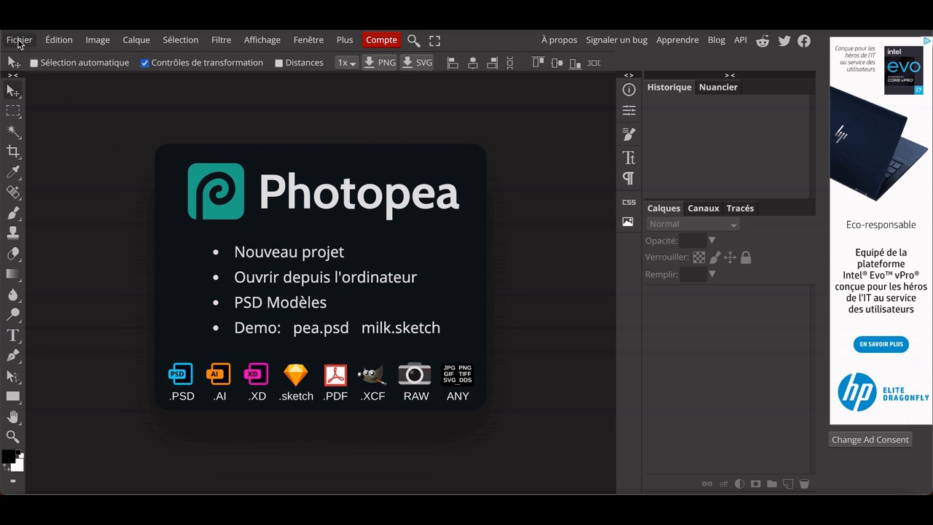
Step: Start a new project with a resolution of 300 DPI and a transparent background
left_click(19, 41)
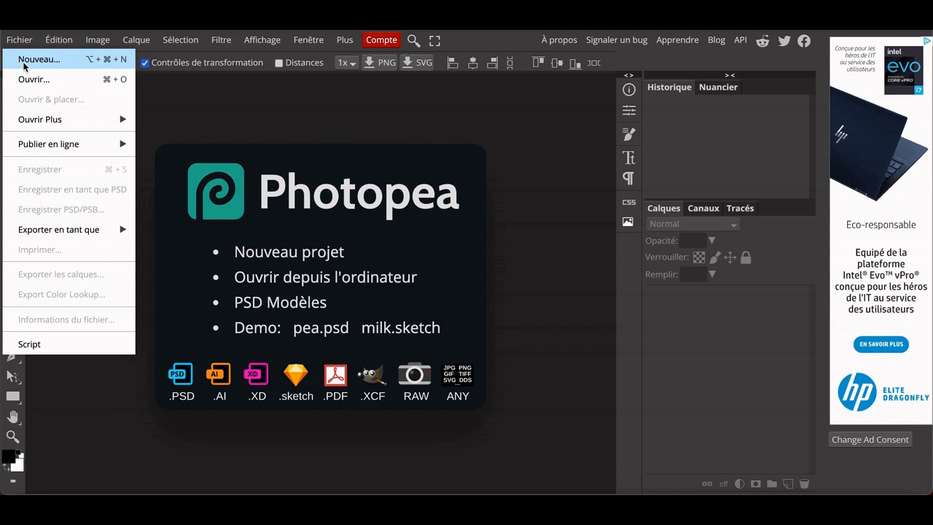
left_click(36, 60)
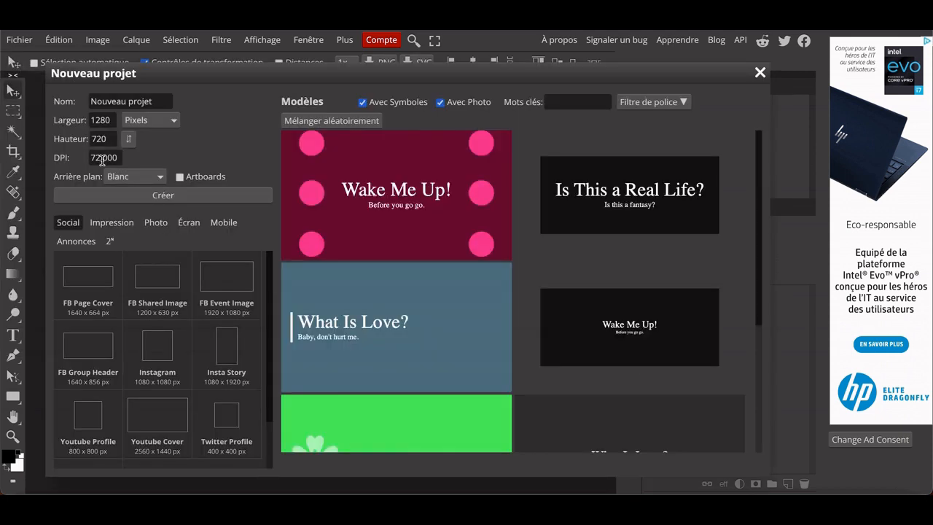
left_click(115, 160)
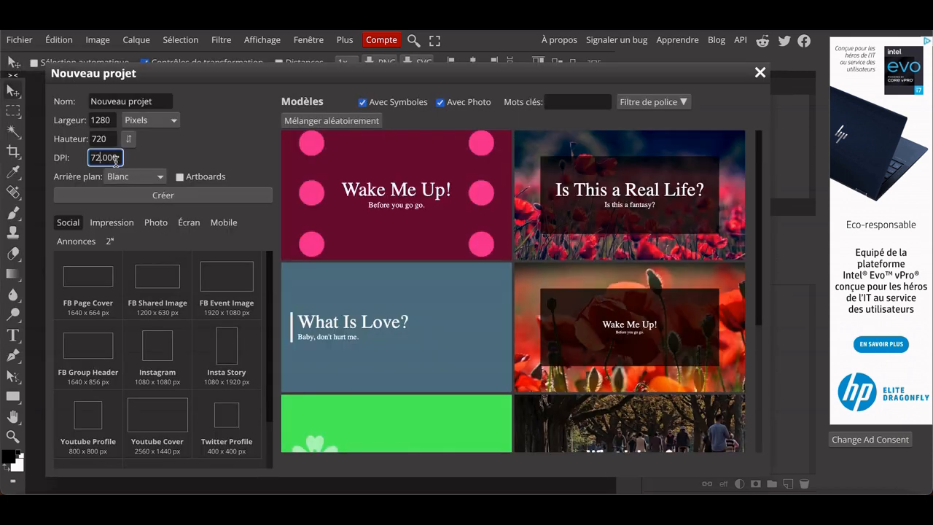
key("BackSpace")
key("BackSpace")
type("300")
left_click(135, 177)
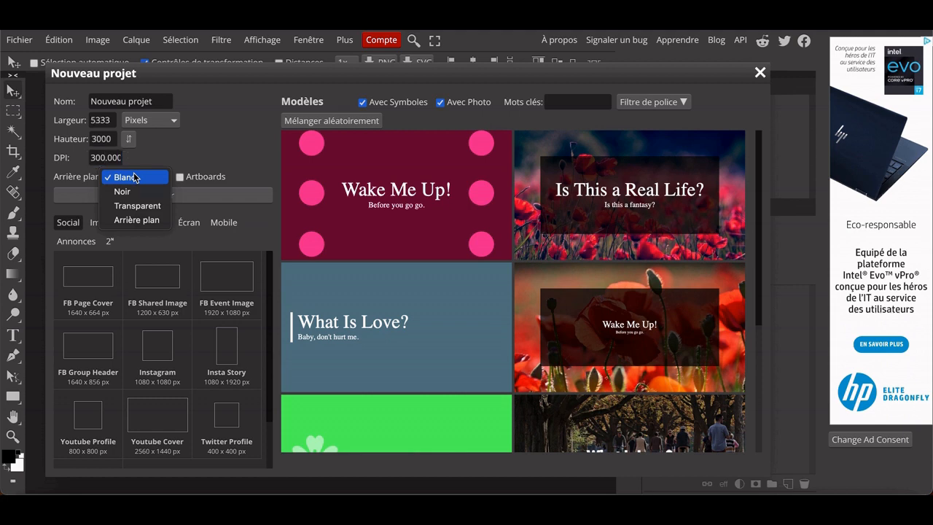
left_click(137, 205)
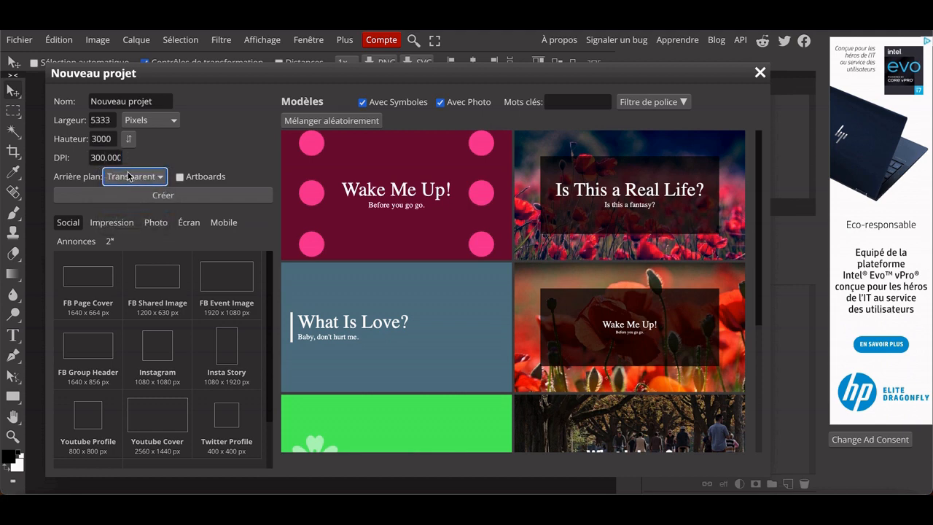
Step: Set the project's width to 4500 pixels and its height to 5400 pixels, and create the document
left_click(105, 119)
double_click(105, 119)
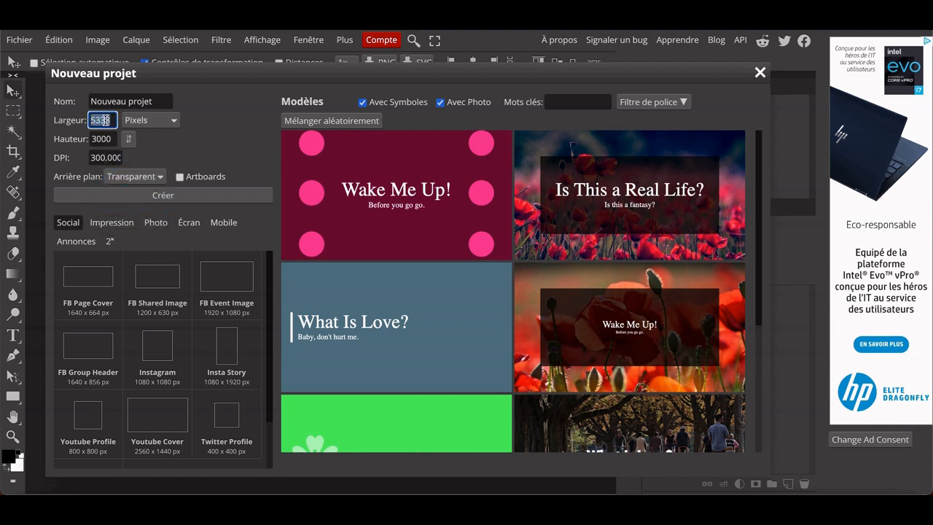
type("4500")
double_click(103, 138)
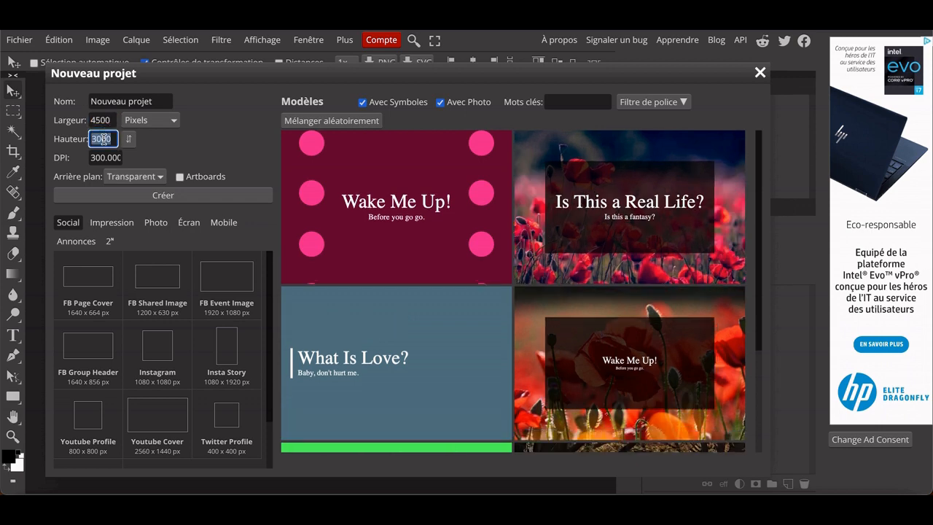
type("5400")
left_click(114, 195)
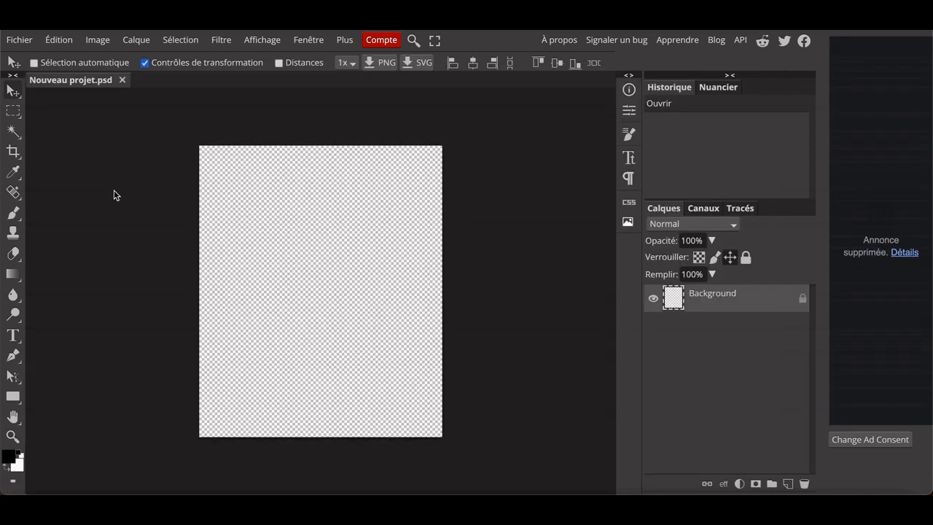
Step: Make a square rectangular selection spanning the full canvas width and centre it vertically on the canvas
left_click(13, 110)
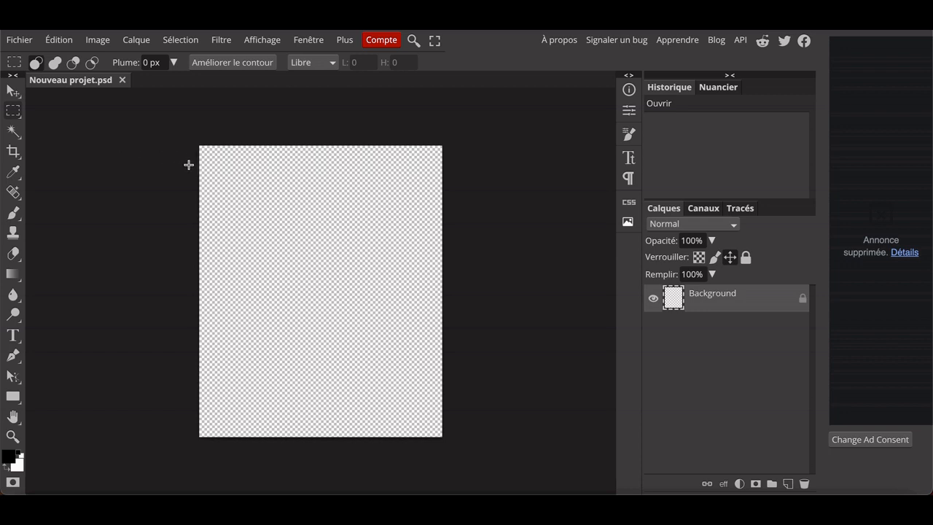
key("shift")
left_click_drag(200, 162, 552, 433)
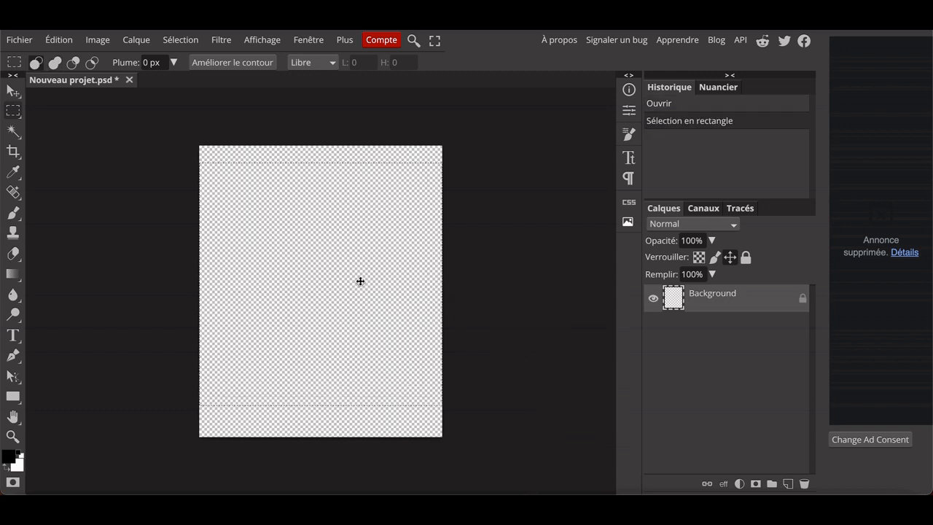
left_click_drag(360, 281, 360, 291)
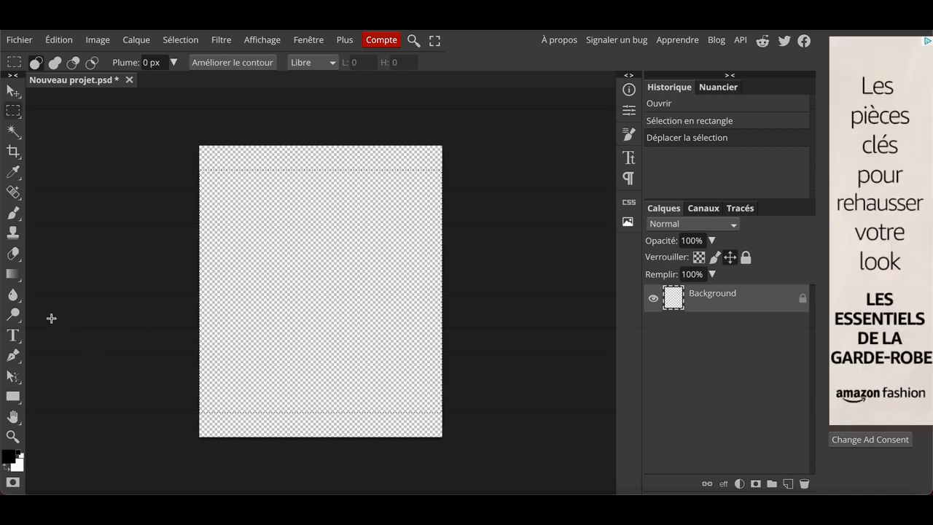
Step: Fill the square selection with black using the Paint Bucket tool
left_click(20, 276)
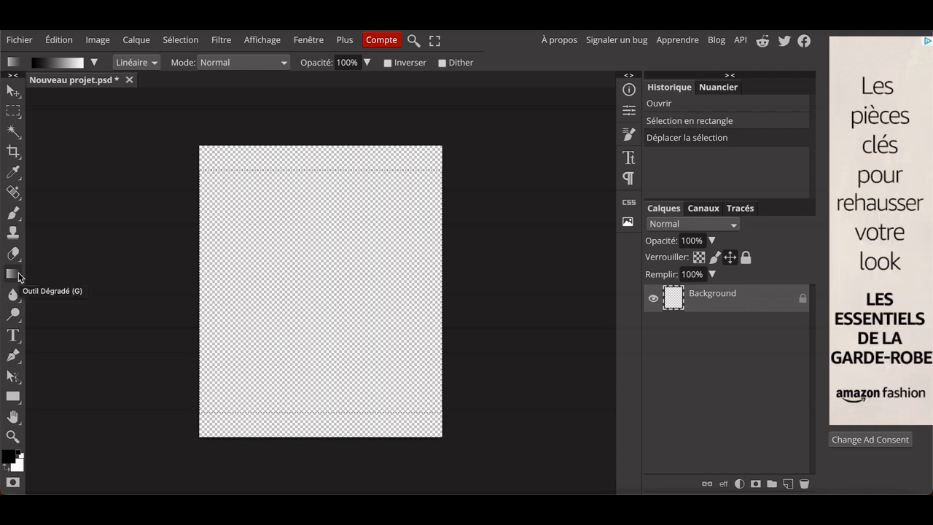
right_click(19, 276)
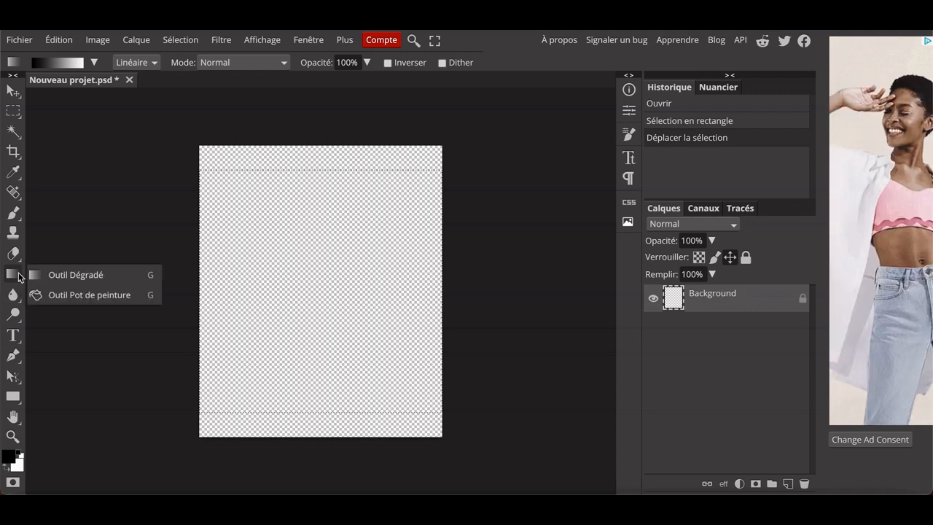
left_click(73, 295)
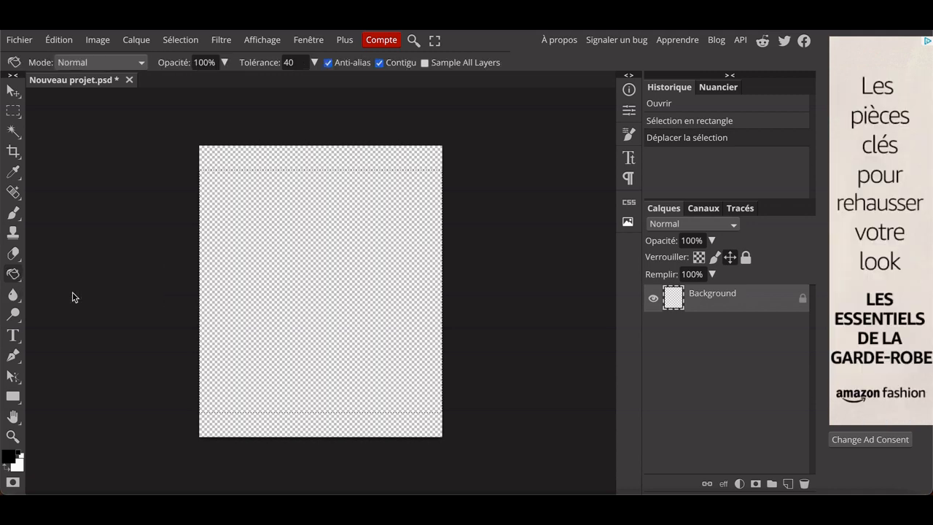
left_click(251, 287)
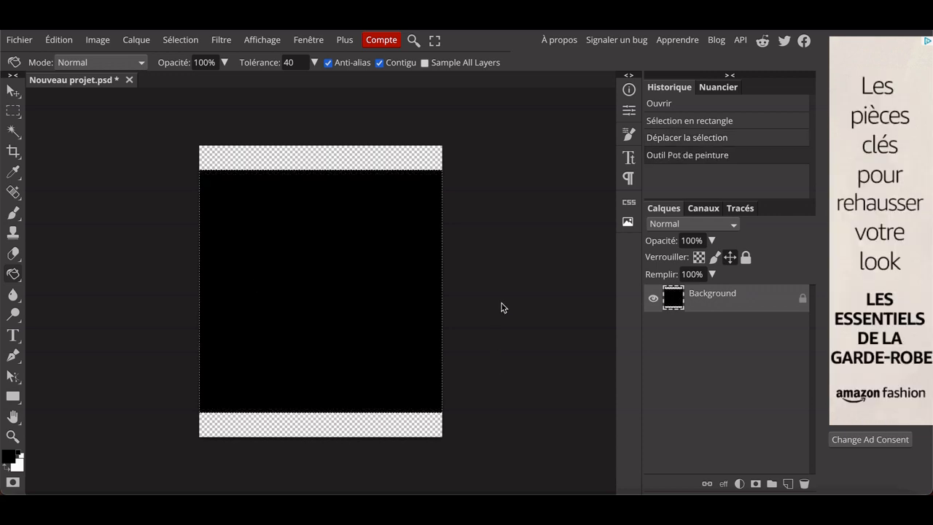
Step: Add guides with Guide Guy that divide the selected black square into 6 equal horizontal rows
left_click(313, 41)
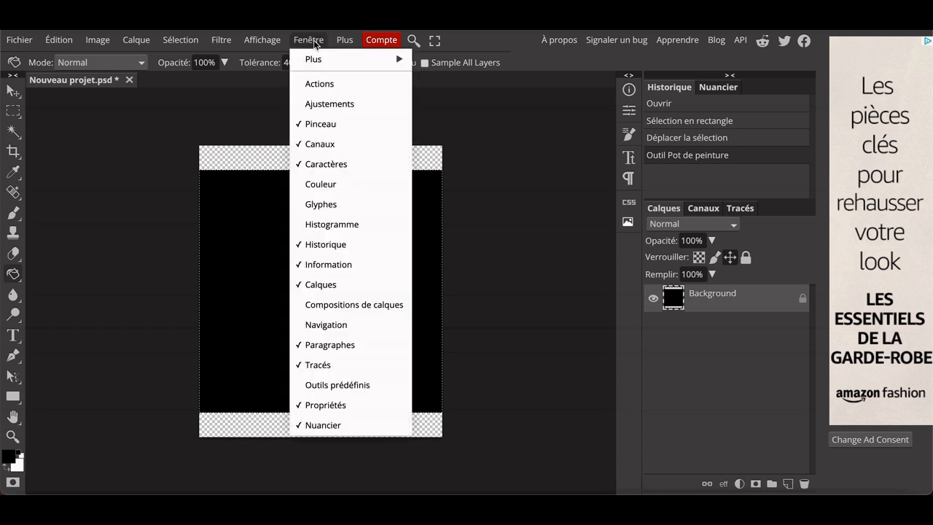
mouse_move(310, 59)
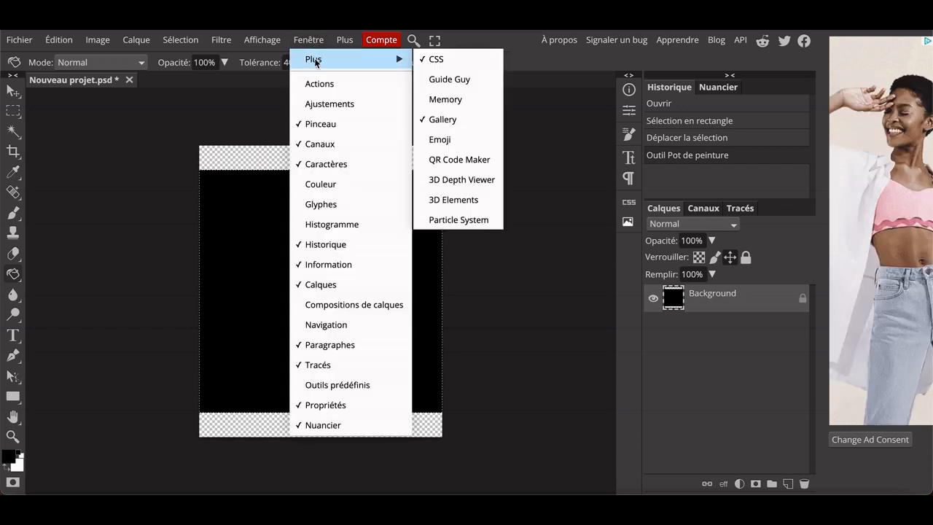
left_click(458, 82)
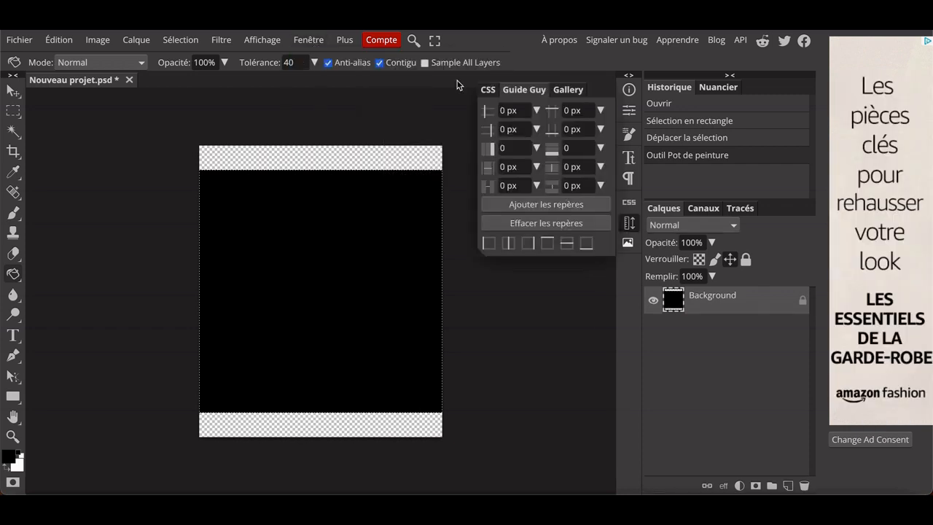
left_click(573, 149)
type("6")
left_click(555, 204)
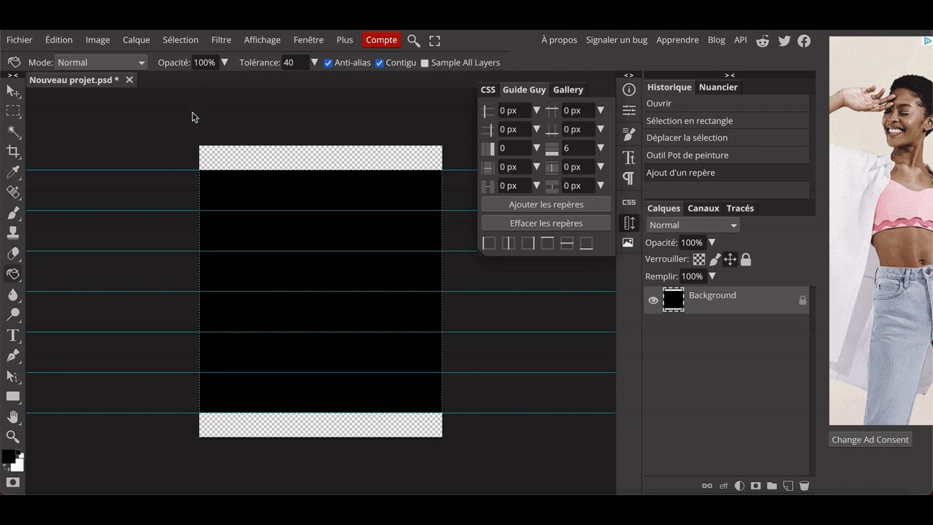
Step: Select the first row of the black square between the guides and fill it with red e50920
left_click(13, 110)
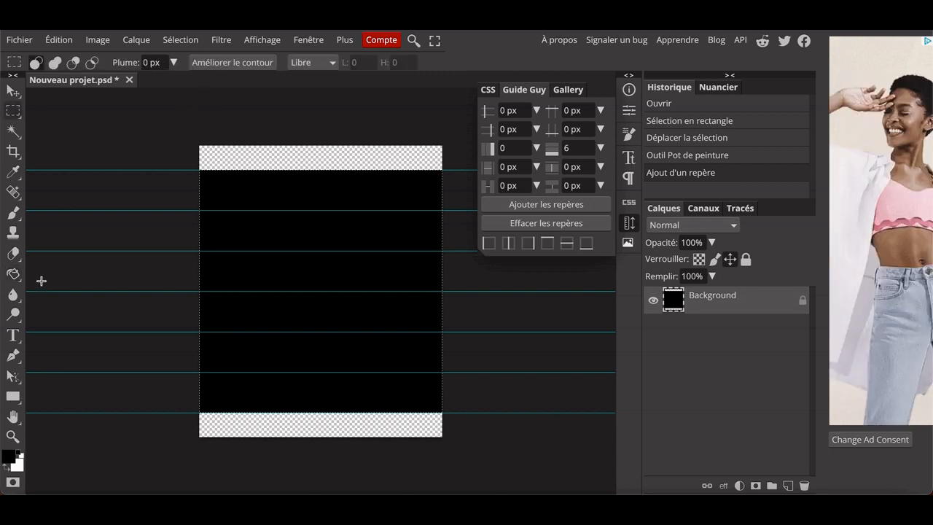
left_click(10, 458)
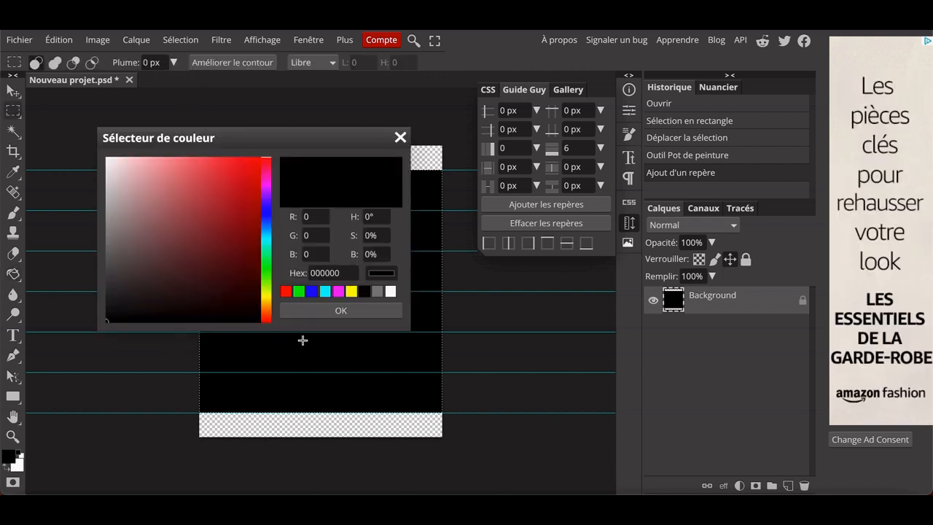
left_click(328, 272)
type("e50920")
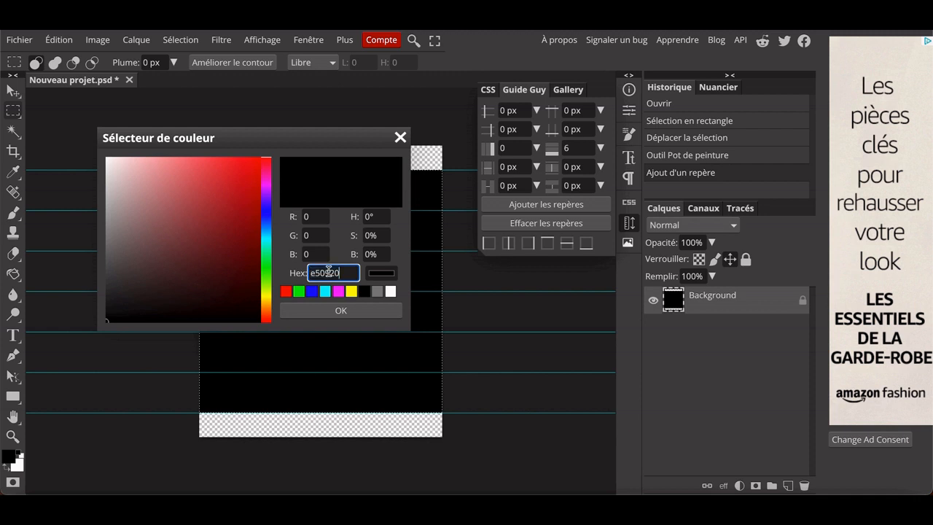
left_click(341, 310)
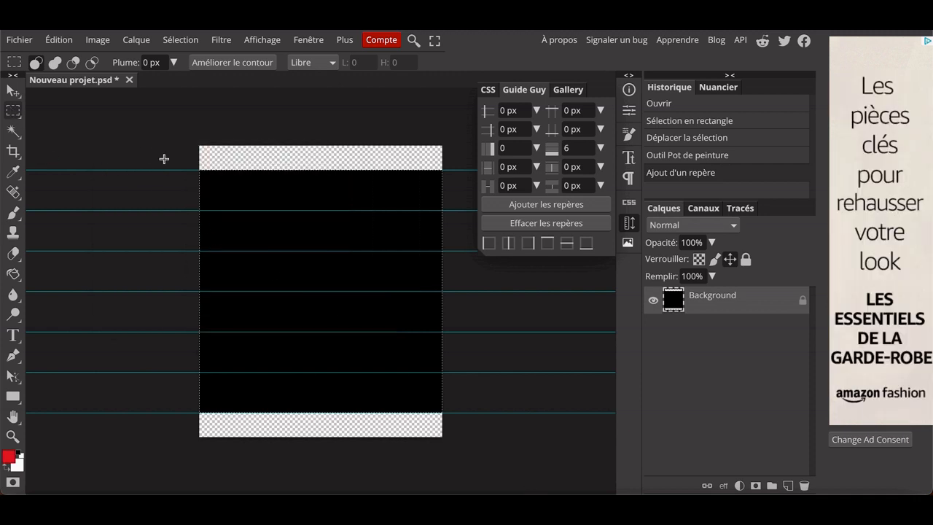
left_click_drag(199, 171, 443, 210)
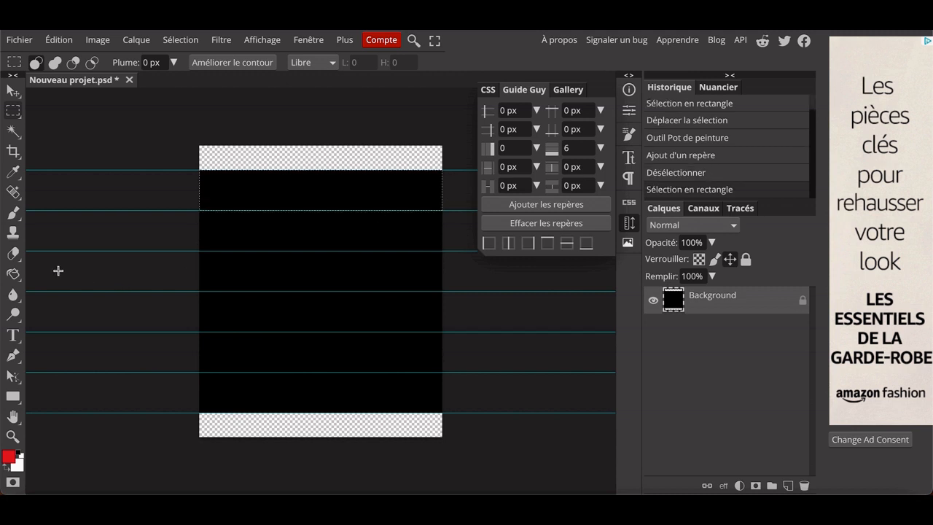
left_click(15, 275)
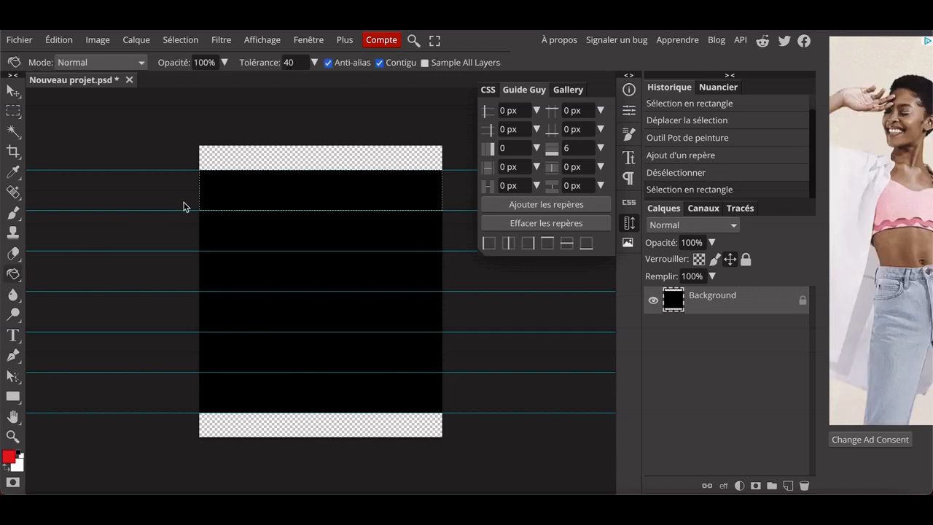
left_click(223, 202)
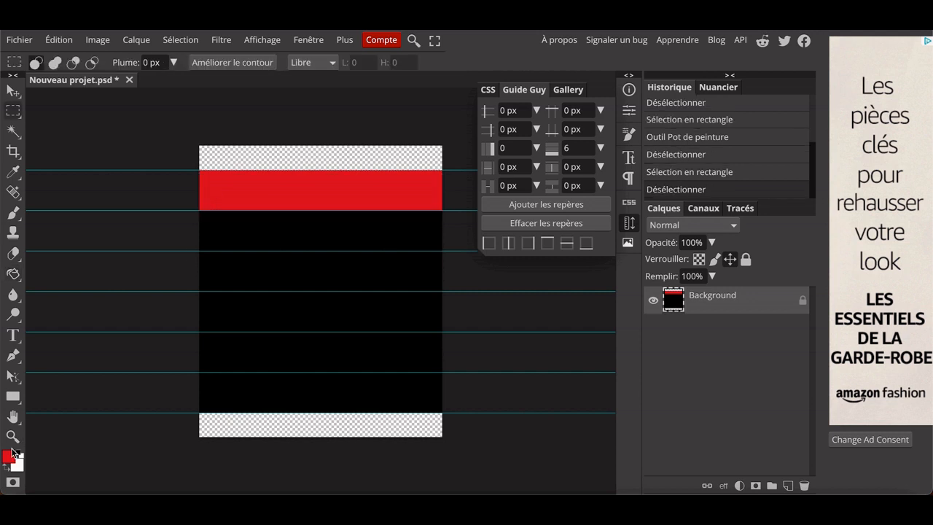
Step: Select the second row between the guides, below the red band, and fill it with orange f38f04
left_click(8, 458)
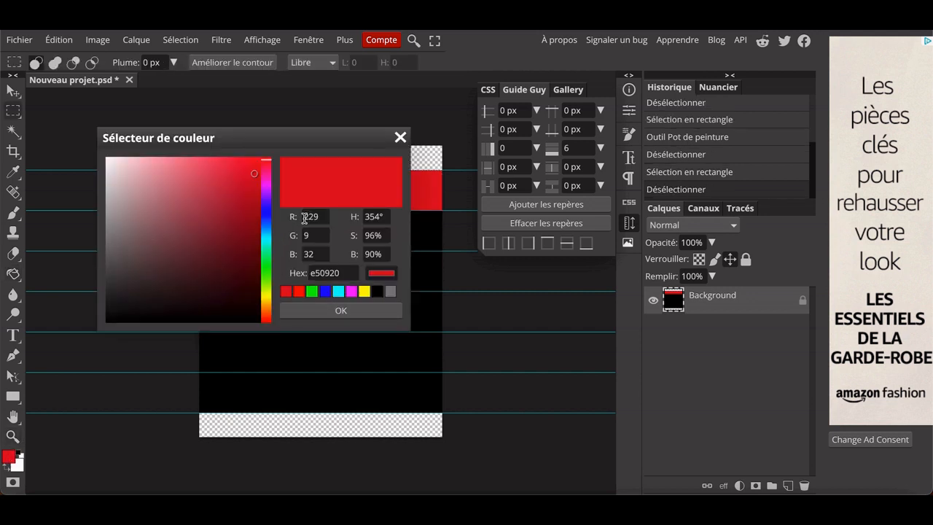
left_click(333, 274)
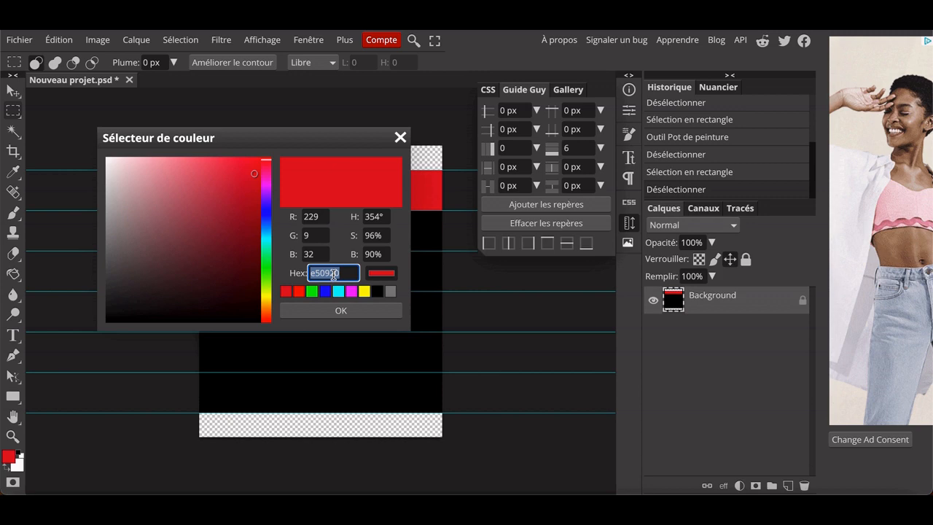
type("f38f04")
left_click(349, 312)
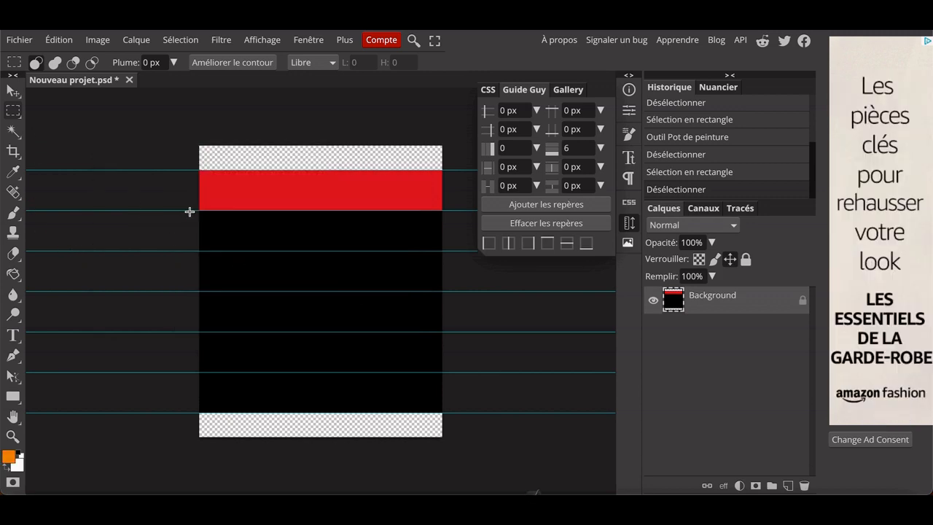
left_click_drag(190, 211, 445, 249)
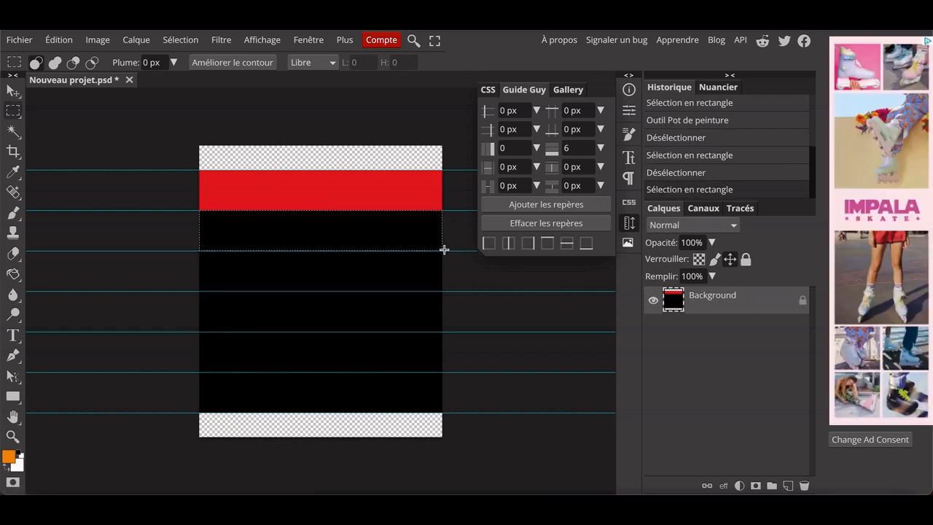
left_click(14, 274)
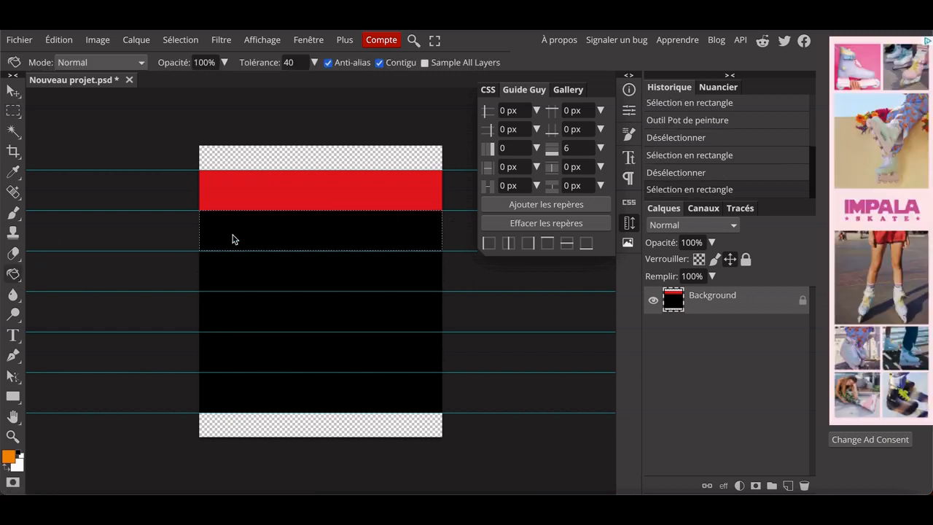
left_click(234, 239)
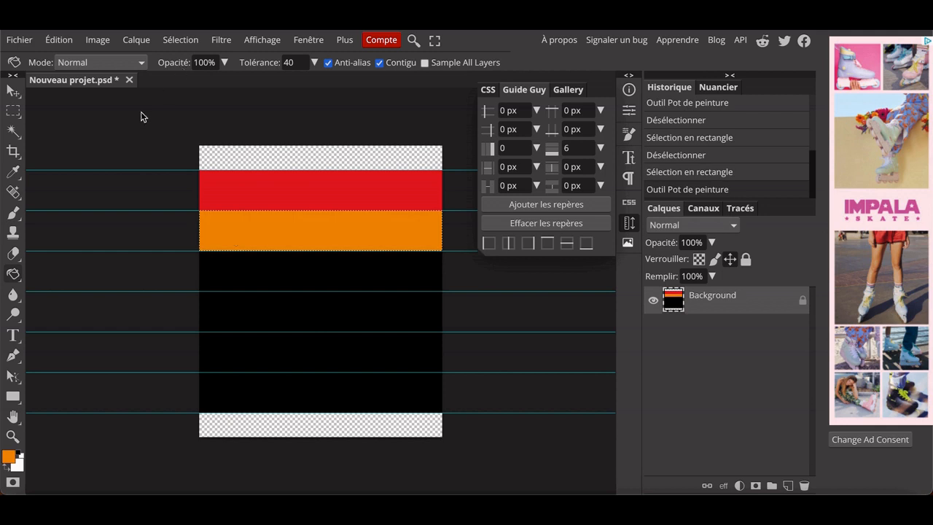
Step: Select the third row between the guides, below the orange band, fill it with yellow f8c634, and deselect
left_click(7, 461)
double_click(320, 275)
key("super+v")
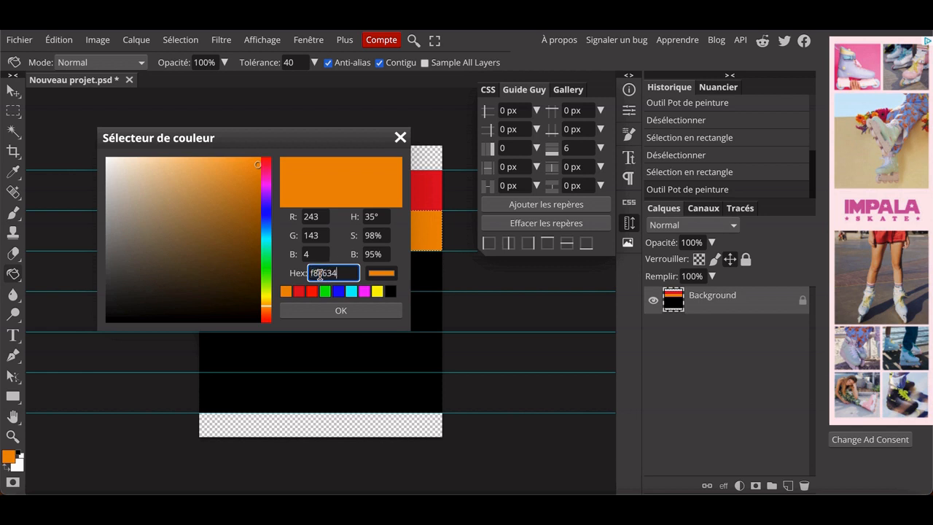
left_click(338, 310)
left_click(13, 111)
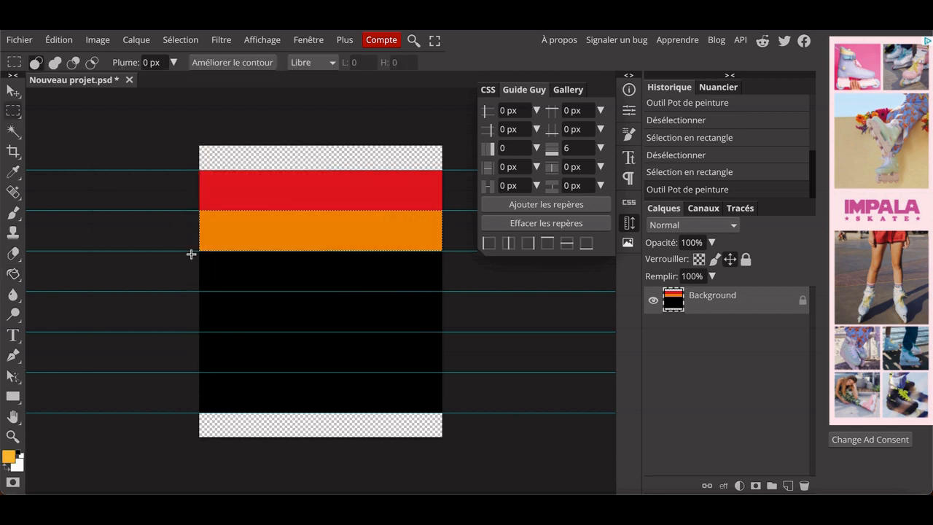
left_click_drag(200, 251, 440, 291)
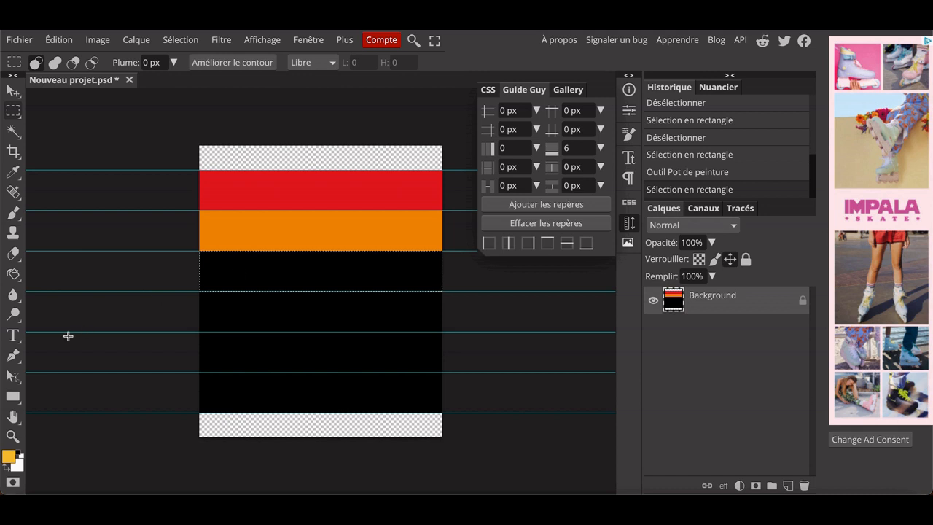
left_click(13, 274)
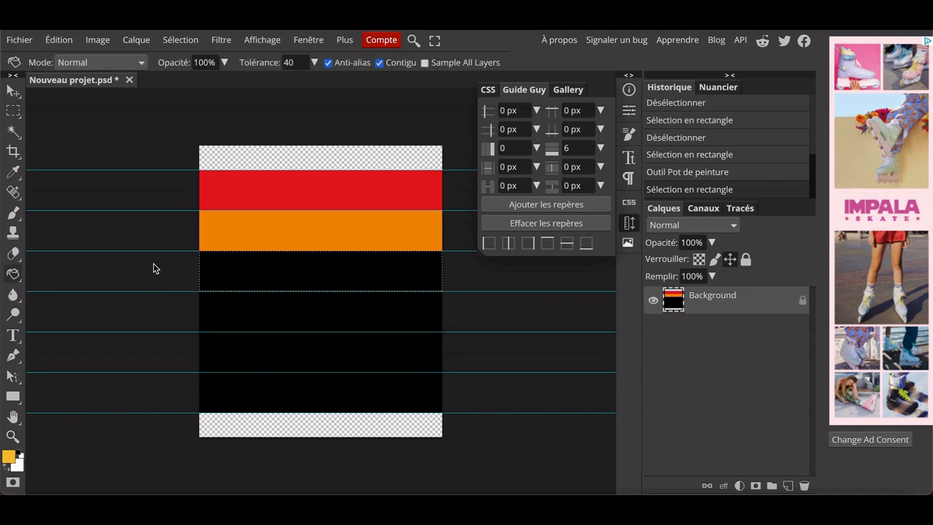
left_click(224, 274)
key("ctrl+d")
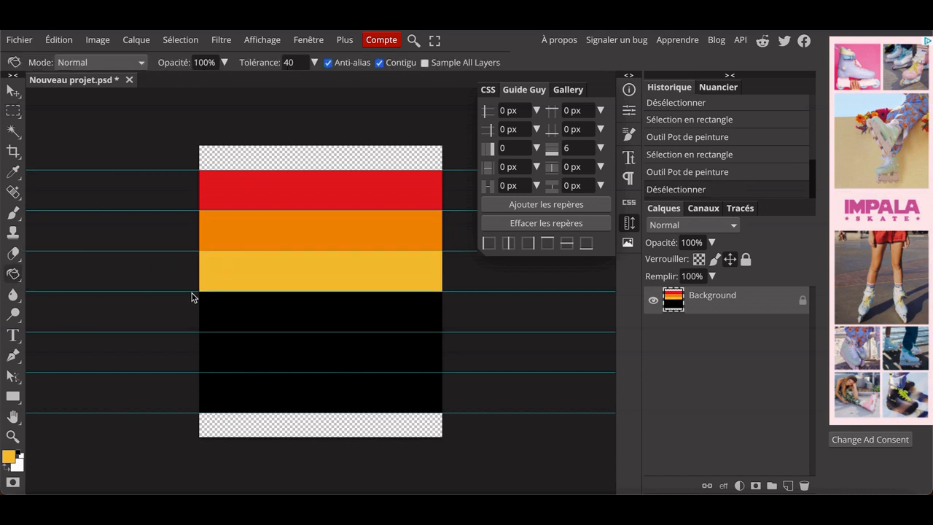
Step: Select the fourth row between the guides, below the yellow band, and fill it with light green c7d18a
left_click(9, 457)
double_click(331, 273)
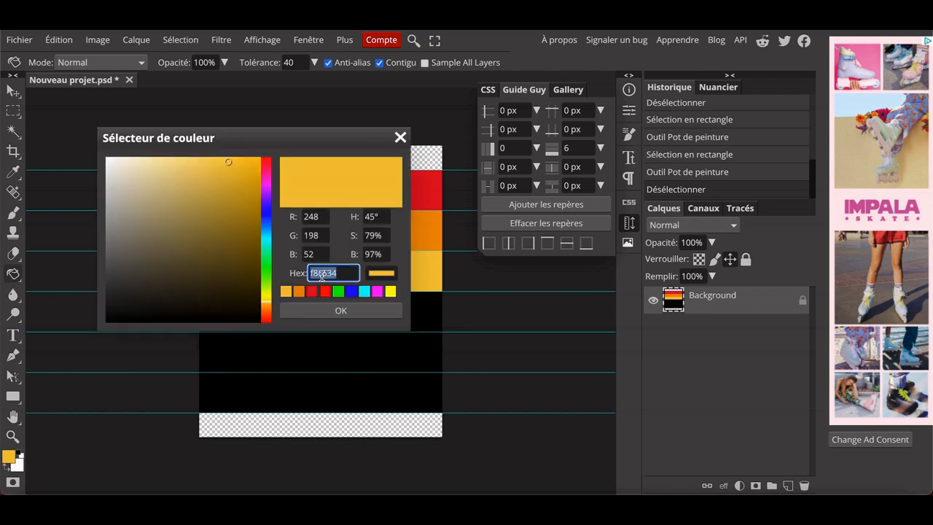
type("c7d18a")
left_click(346, 312)
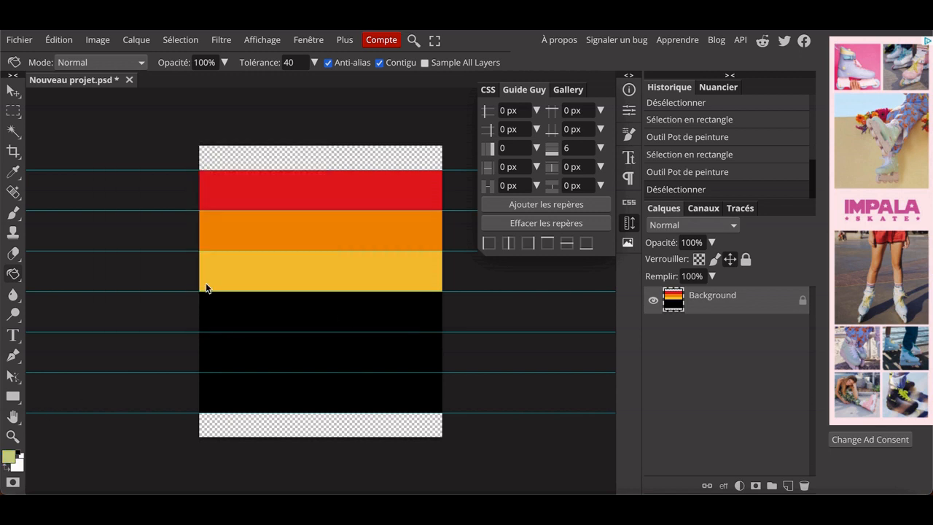
left_click(14, 110)
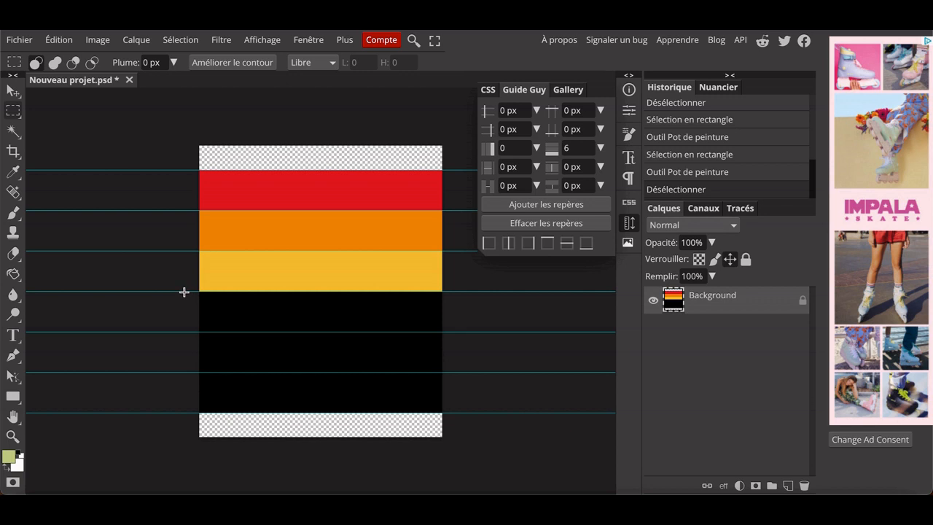
left_click_drag(184, 291, 473, 331)
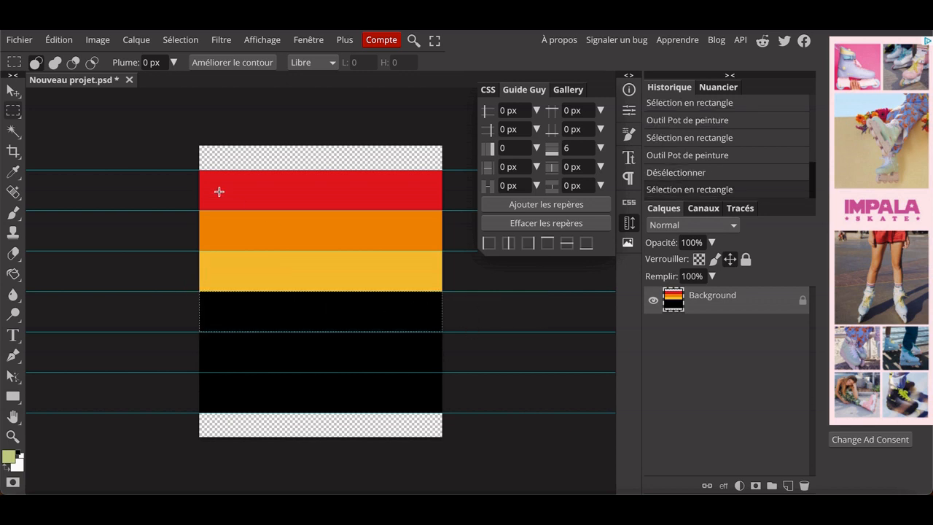
left_click(13, 274)
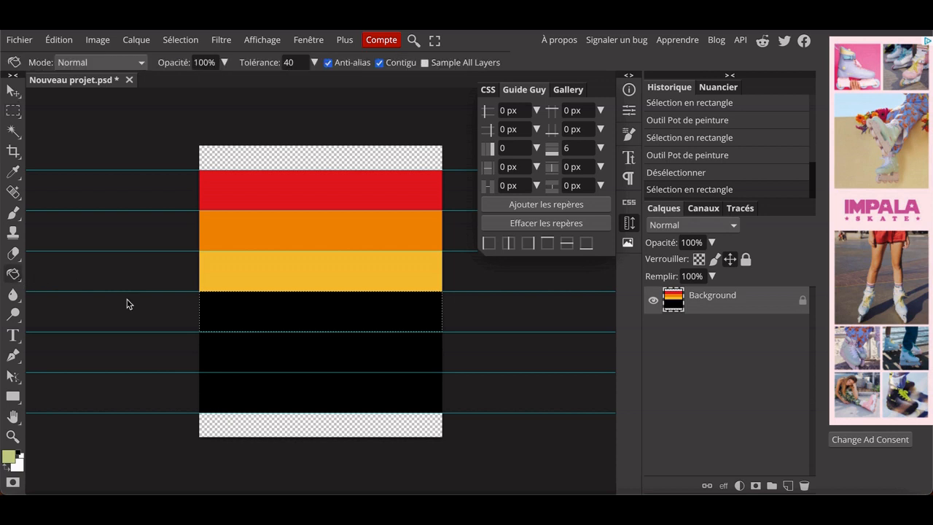
left_click(244, 314)
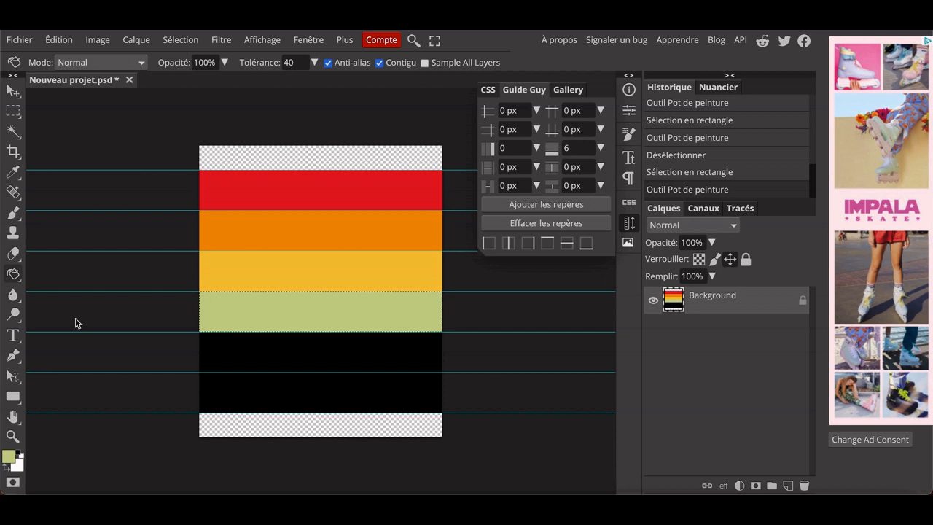
Step: Select the fifth row between the guides, below the light green band, fill it with green 72ac94, and deselect
left_click(9, 457)
double_click(326, 272)
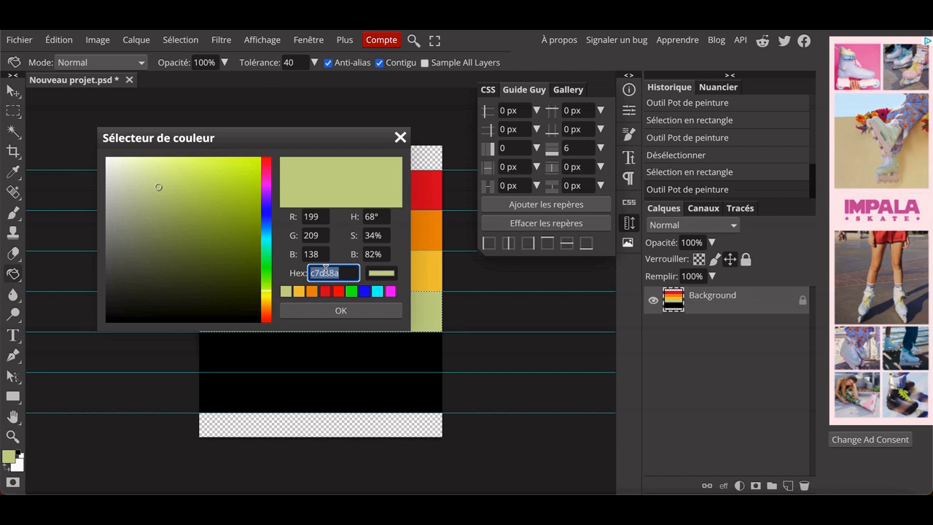
type("72ac94")
left_click(348, 307)
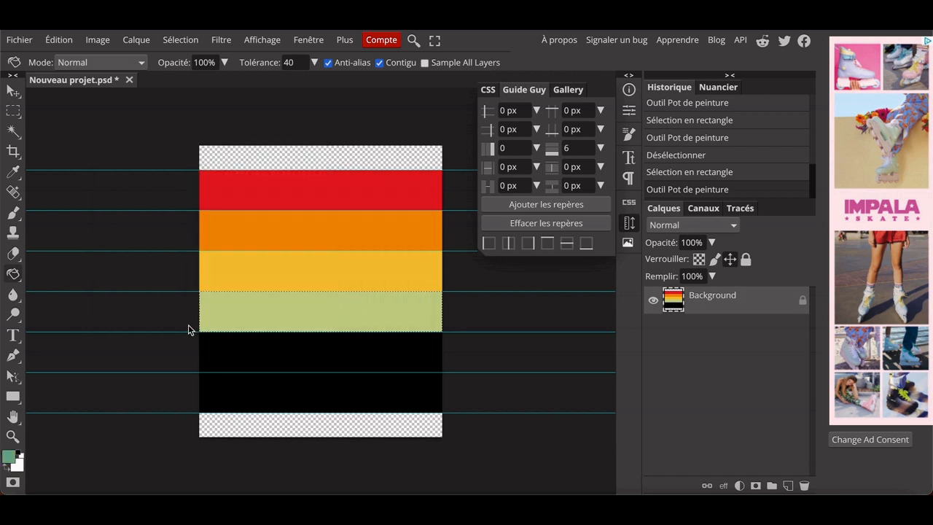
key("ctrl+d")
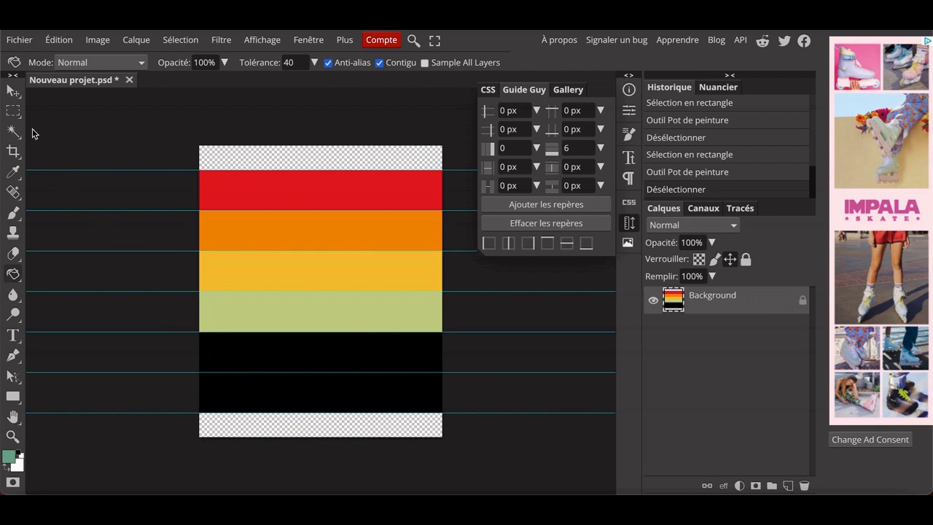
left_click(14, 112)
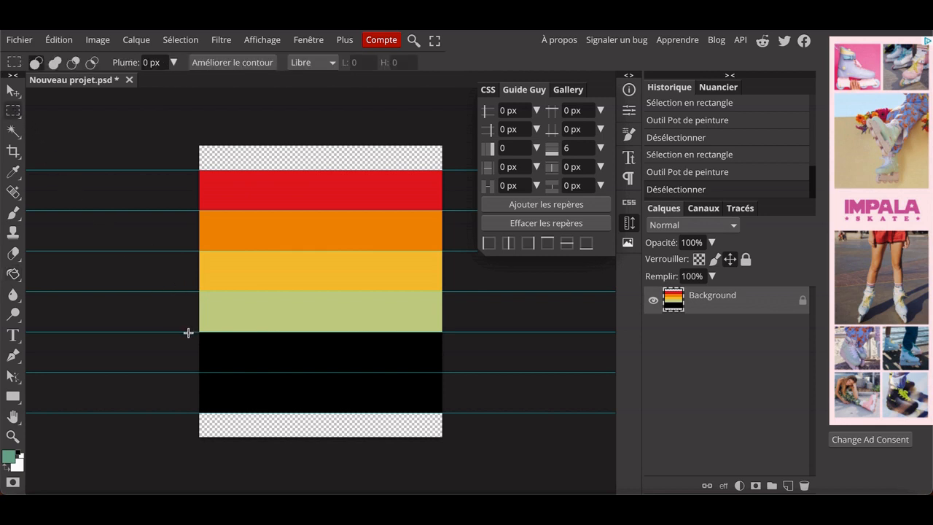
left_click_drag(187, 332, 455, 375)
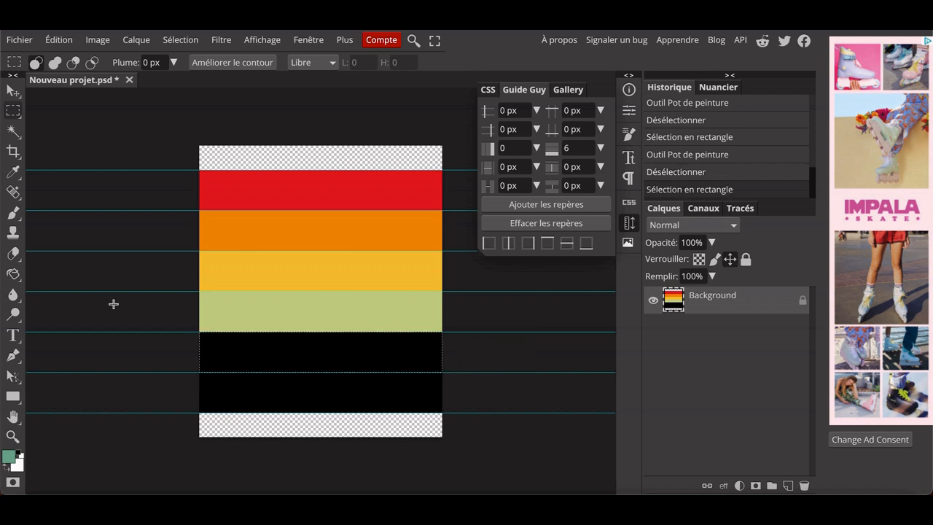
left_click(15, 276)
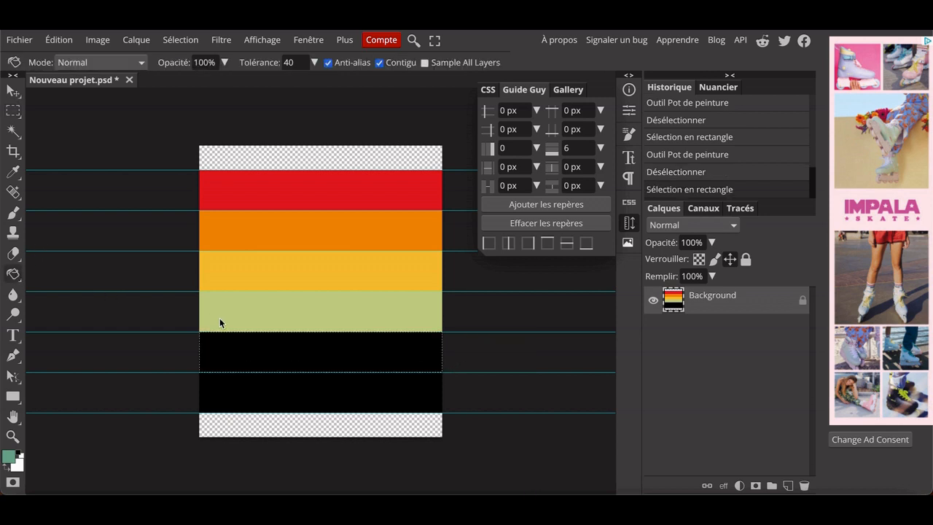
left_click(249, 361)
key("ctrl+d")
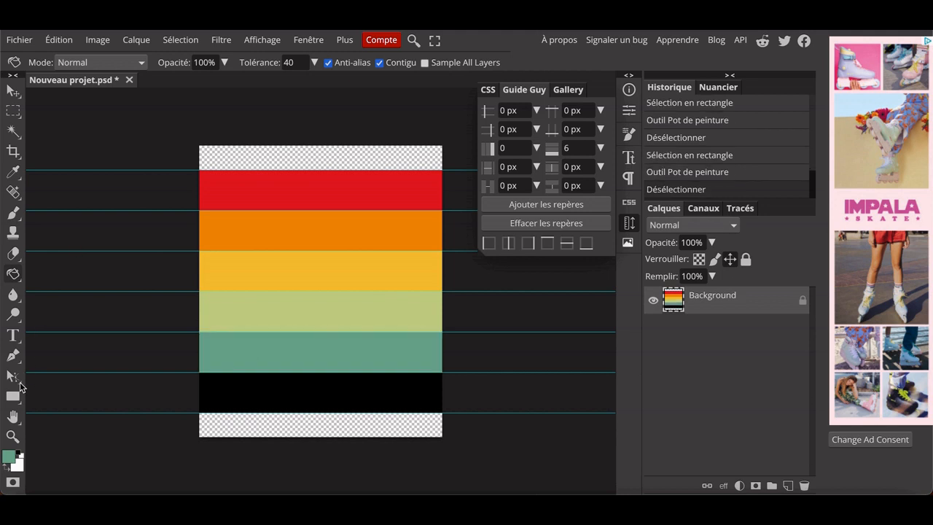
Step: Select the last black row at the base of the square, fill it with dark green 387c6d, and deselect
left_click(9, 460)
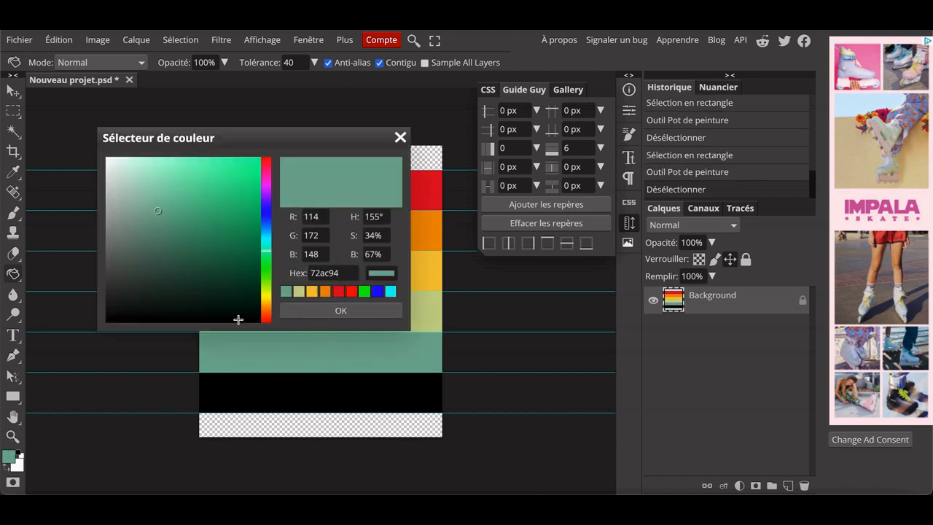
double_click(325, 273)
type("387c6d")
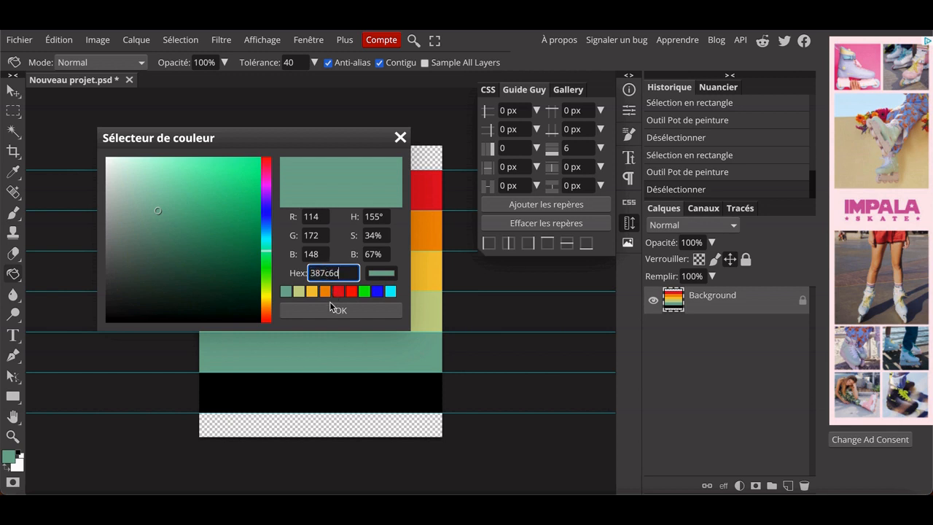
left_click(332, 310)
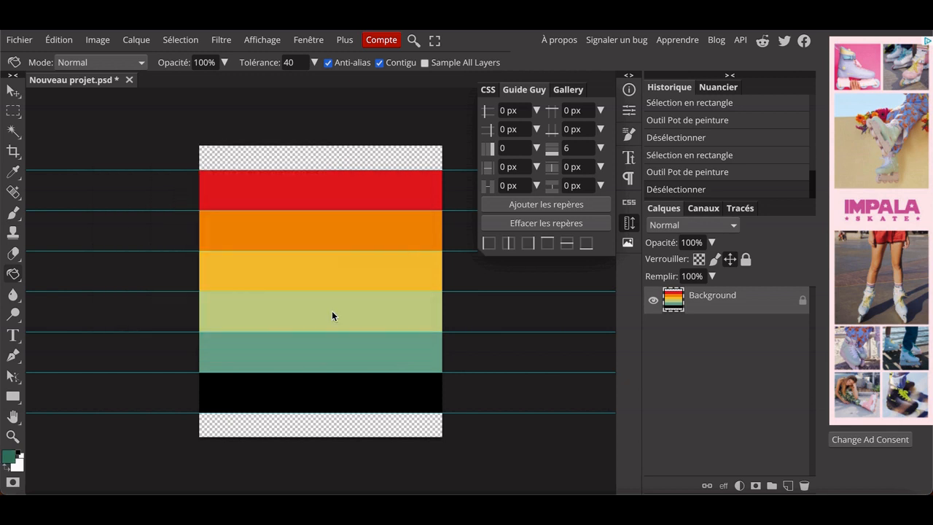
left_click(15, 114)
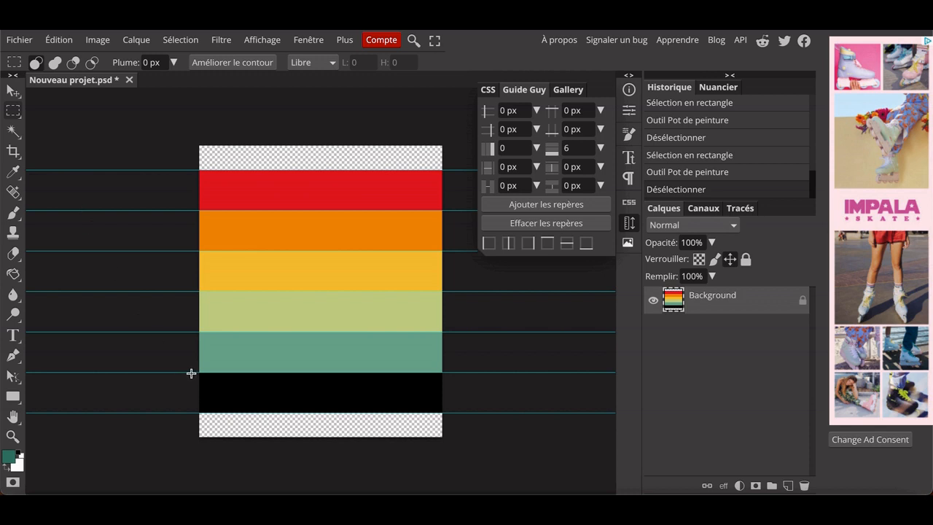
left_click_drag(191, 373, 448, 410)
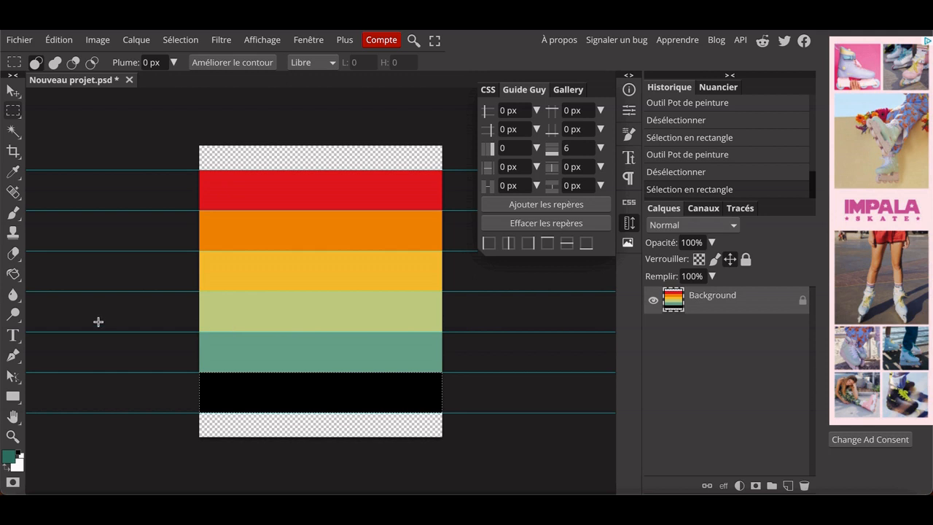
left_click(13, 274)
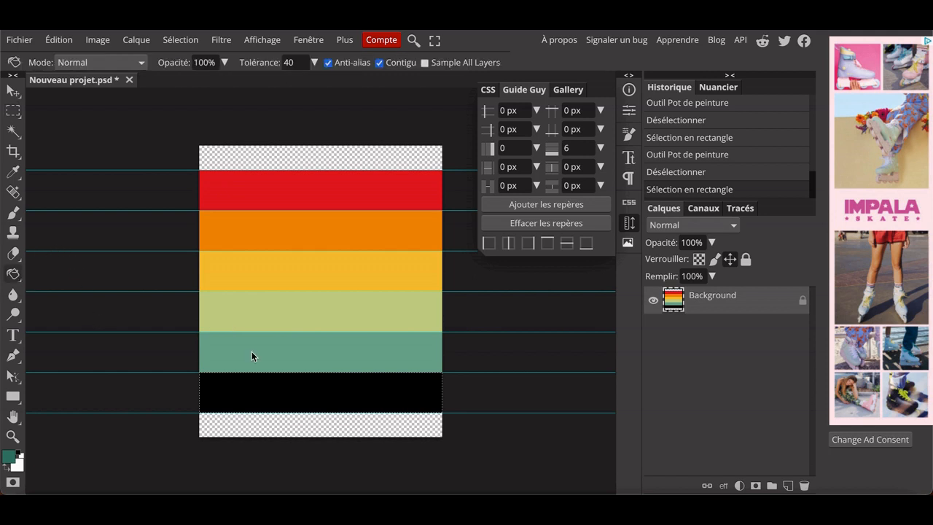
left_click(246, 393)
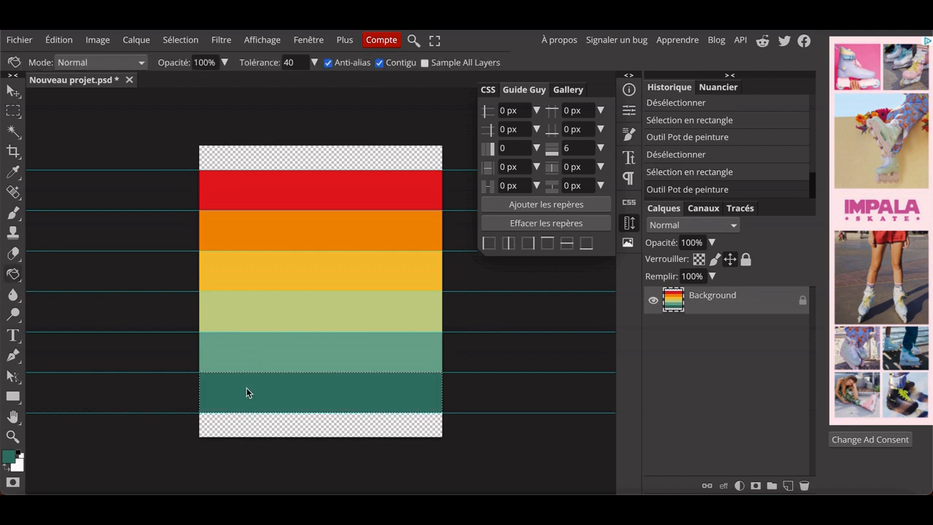
key("ctrl+d")
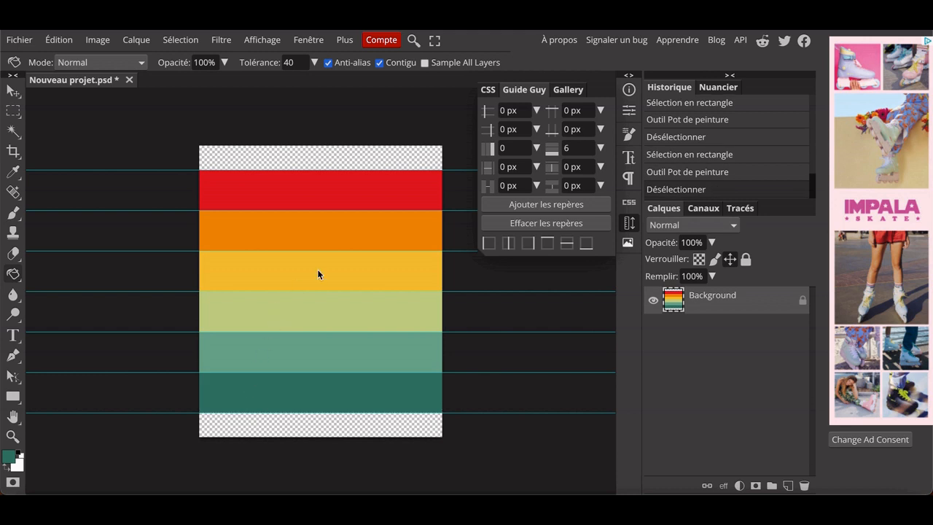
Step: Clear all the guides and unlock the Background layer
left_click(519, 225)
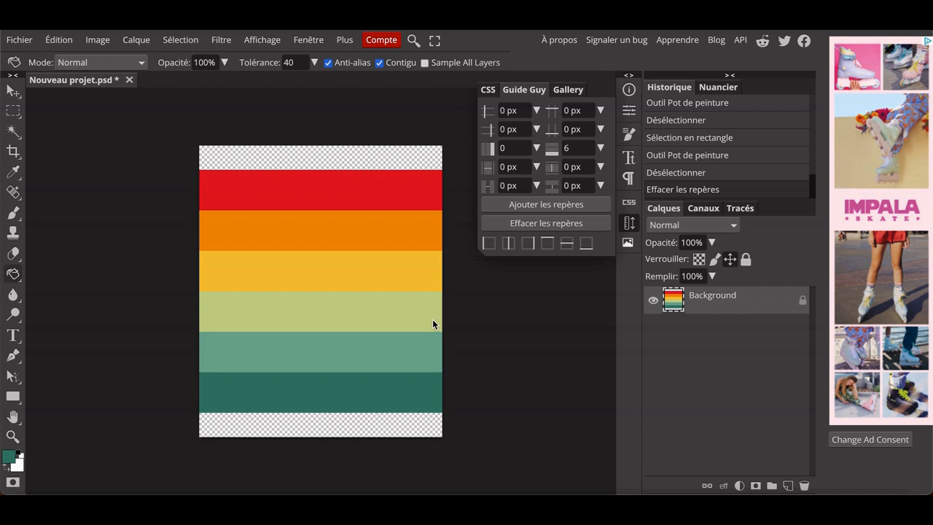
left_click(803, 301)
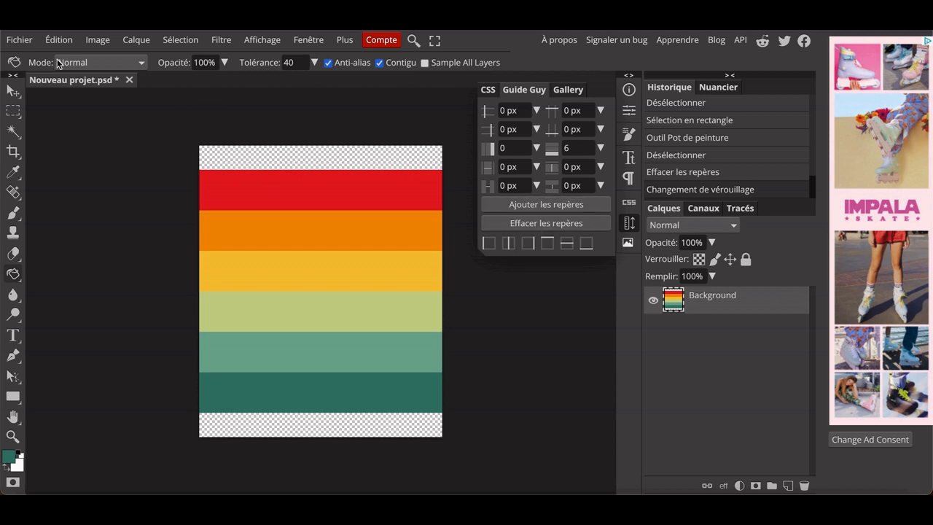
Step: Apply a warp (Déformation) with the Marqueur style to the striped Background layer
key("ctrl+alt+t")
left_click(40, 44)
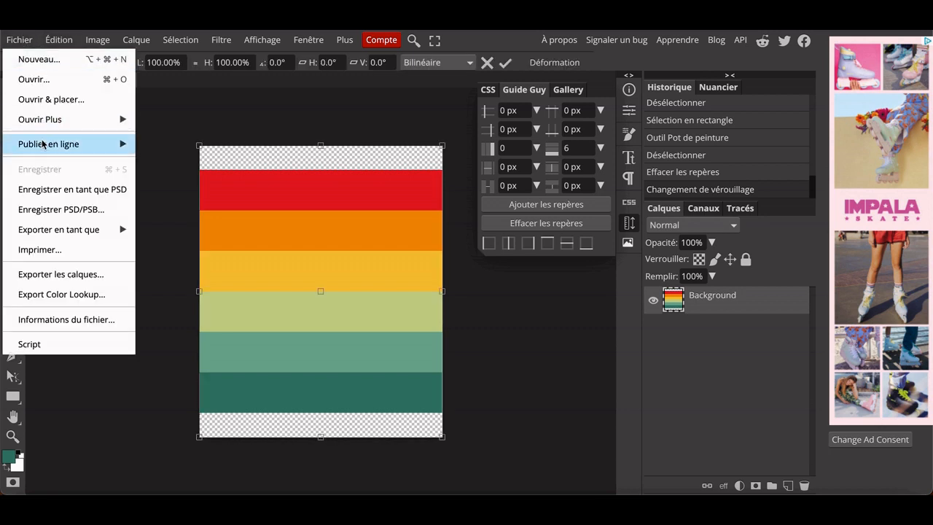
mouse_move(60, 43)
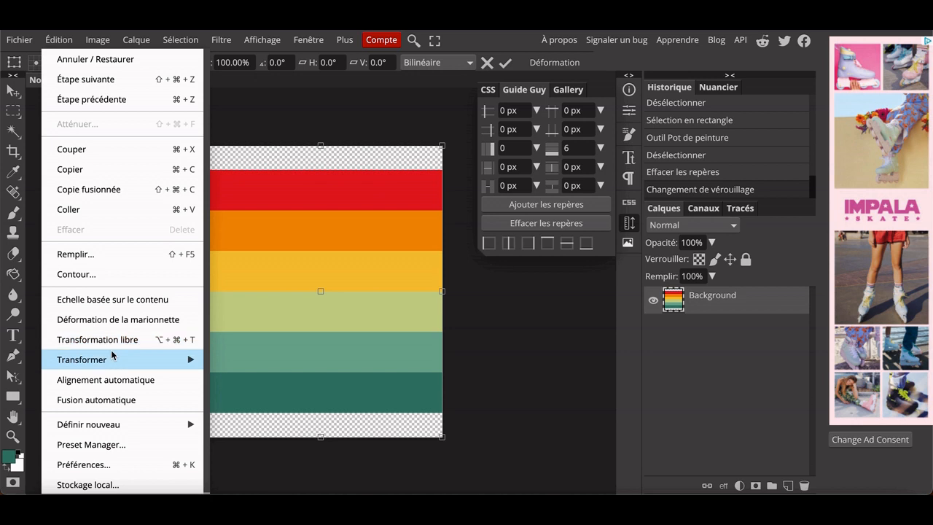
mouse_move(142, 361)
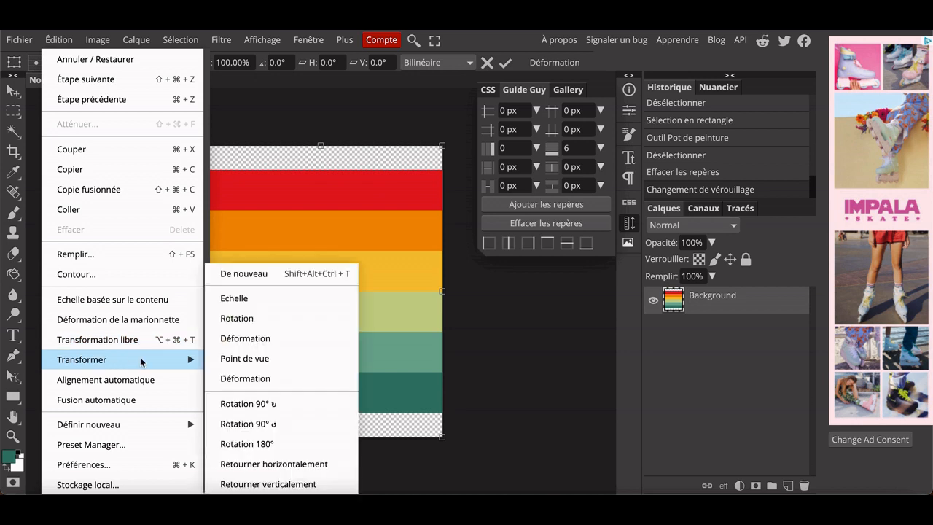
left_click(242, 378)
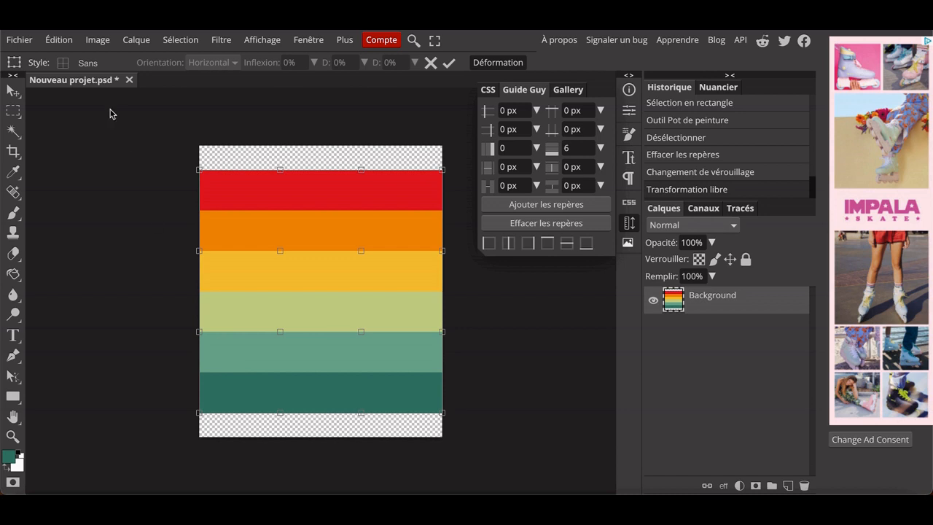
left_click(71, 64)
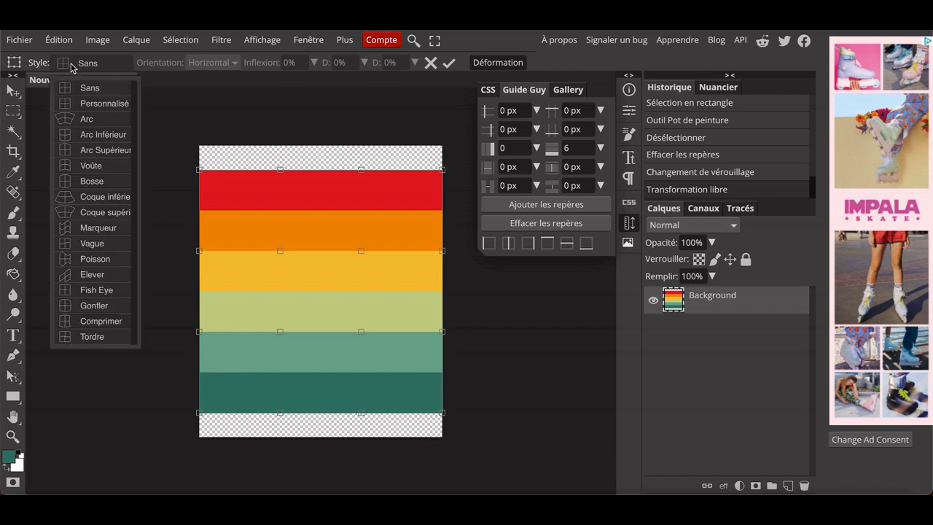
left_click(95, 227)
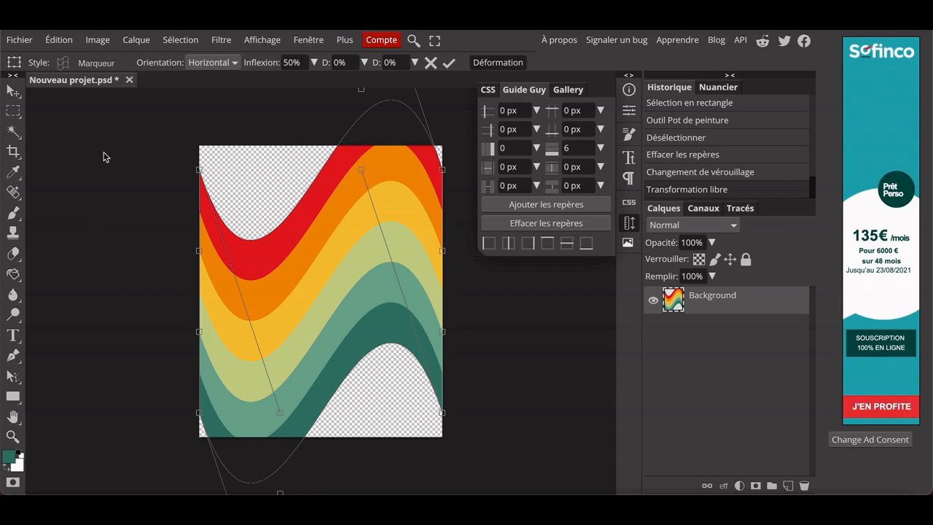
Step: Set the Marqueur warp's inflexion to 15% and apply the transformation
left_click(315, 63)
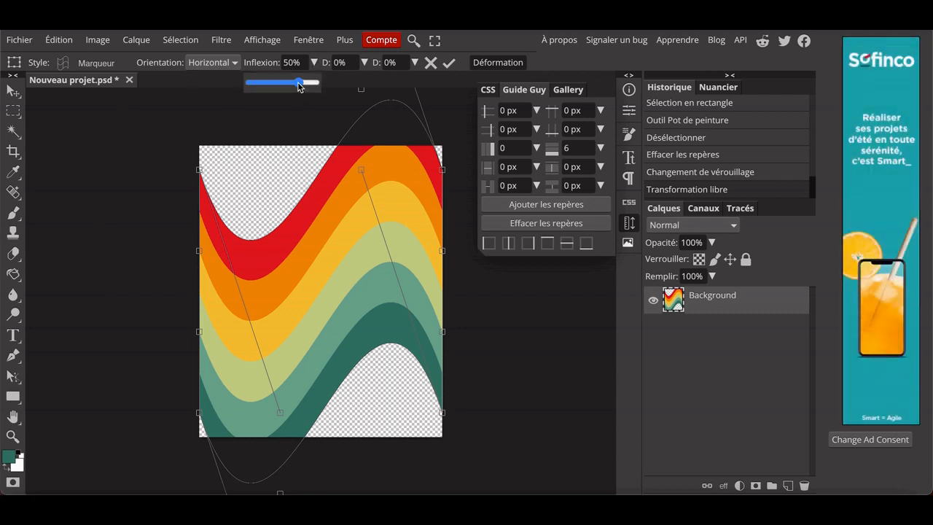
left_click_drag(290, 86, 285, 87)
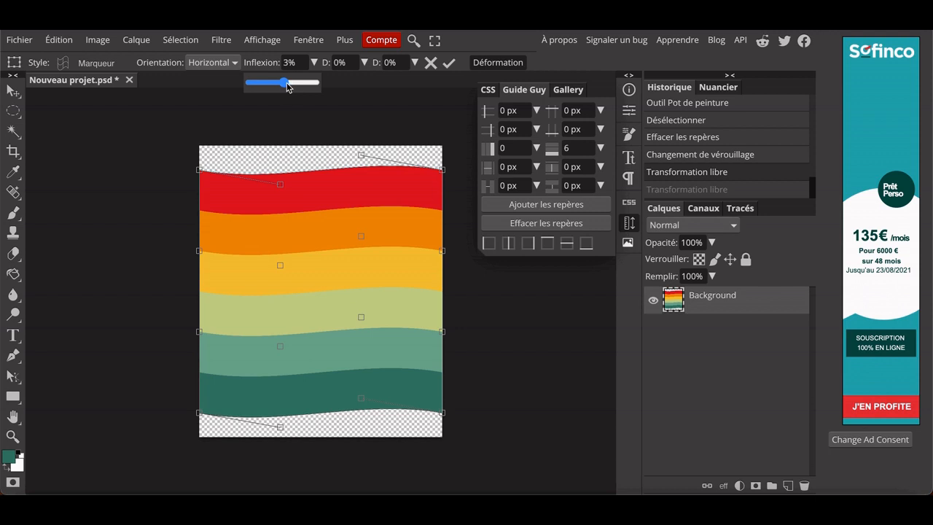
left_click(289, 85)
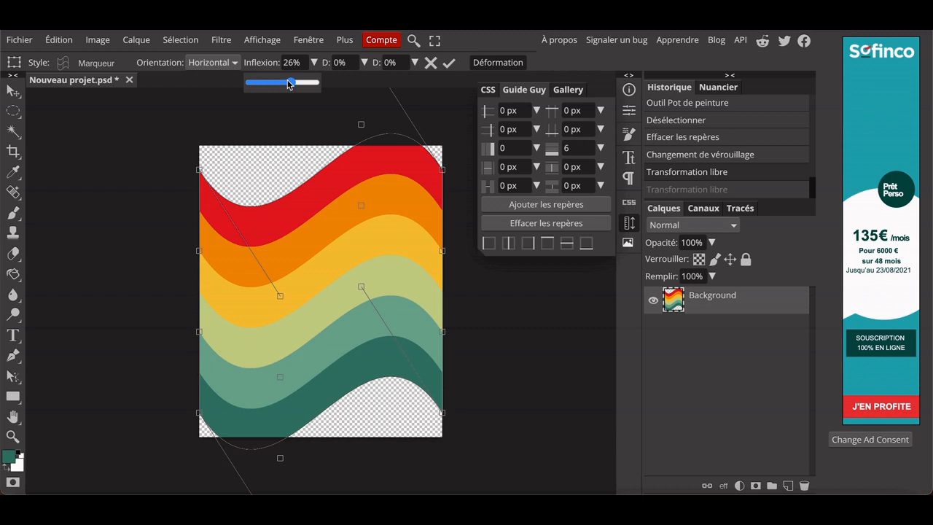
left_click_drag(289, 82, 288, 82)
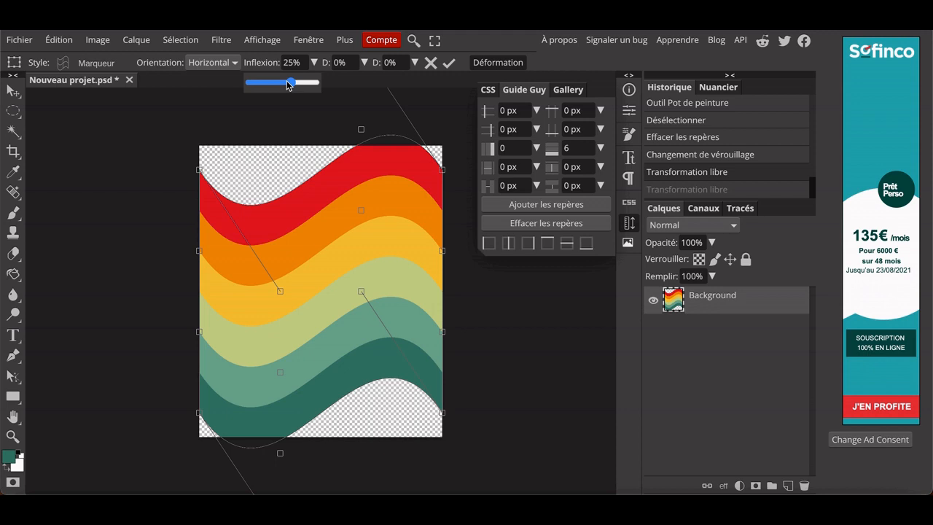
left_click_drag(288, 85, 263, 106)
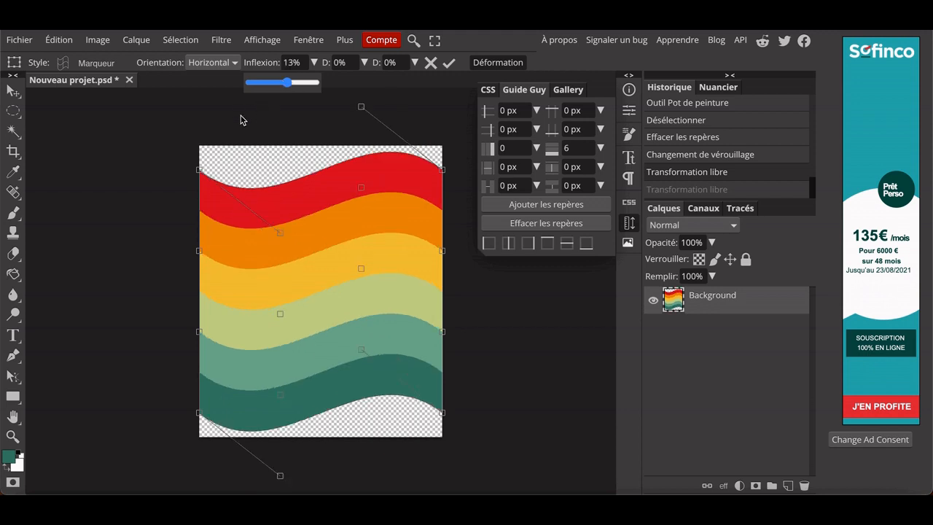
left_click(243, 120)
key("Up")
key("Up")
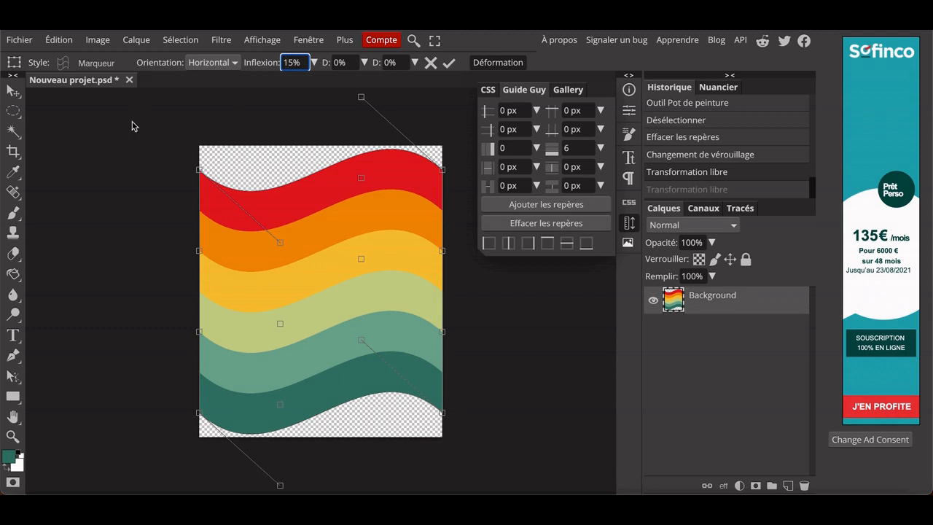
left_click(17, 112)
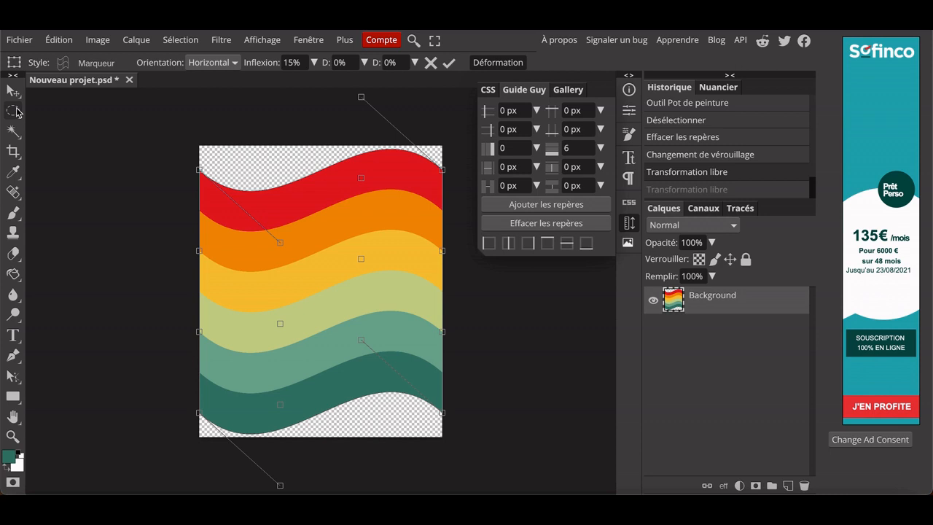
key("Return")
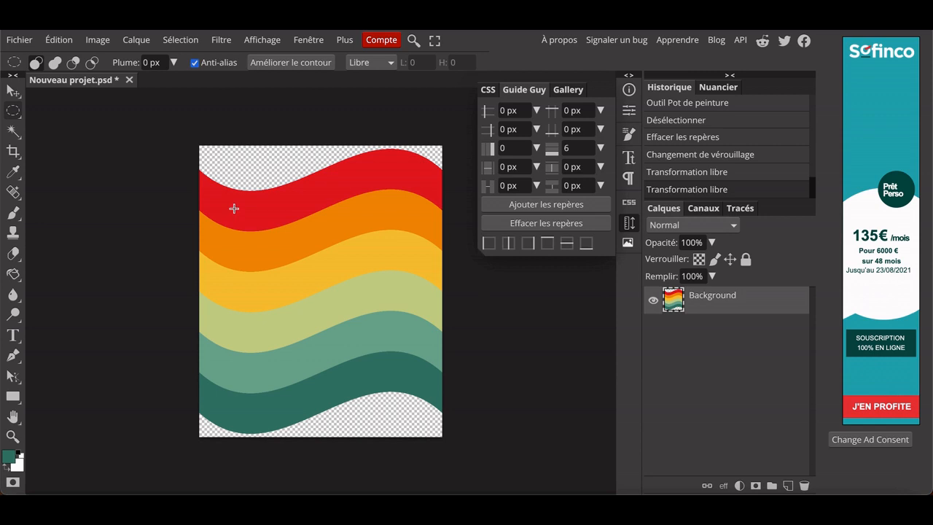
Step: Make a large circular selection over the wavy stripes, centre it on the canvas, and cut its contents from the Background layer
left_click_drag(234, 209, 443, 418)
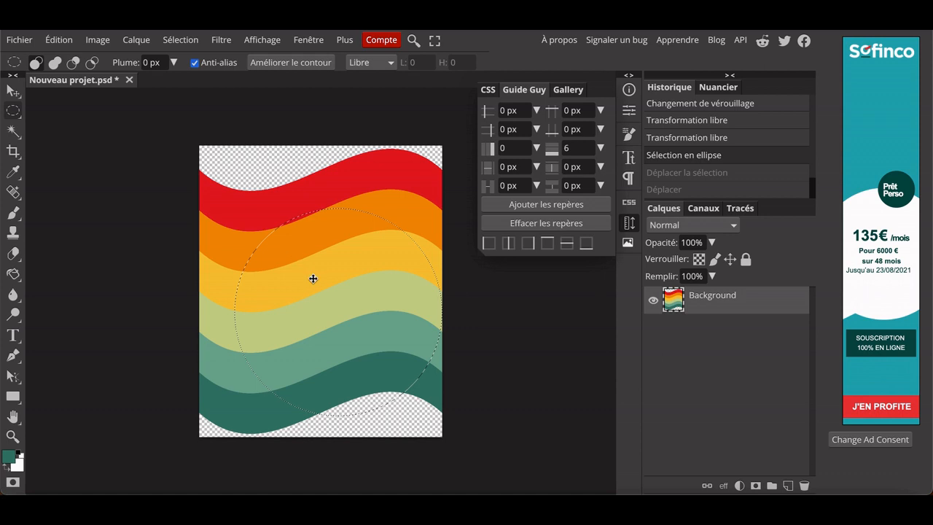
left_click_drag(314, 279, 297, 258)
left_click_drag(297, 258, 296, 258)
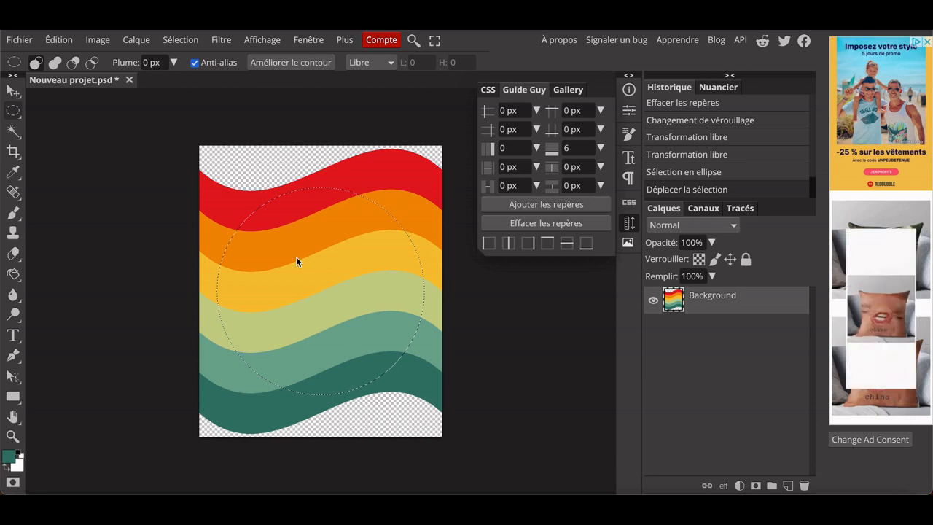
key("Delete")
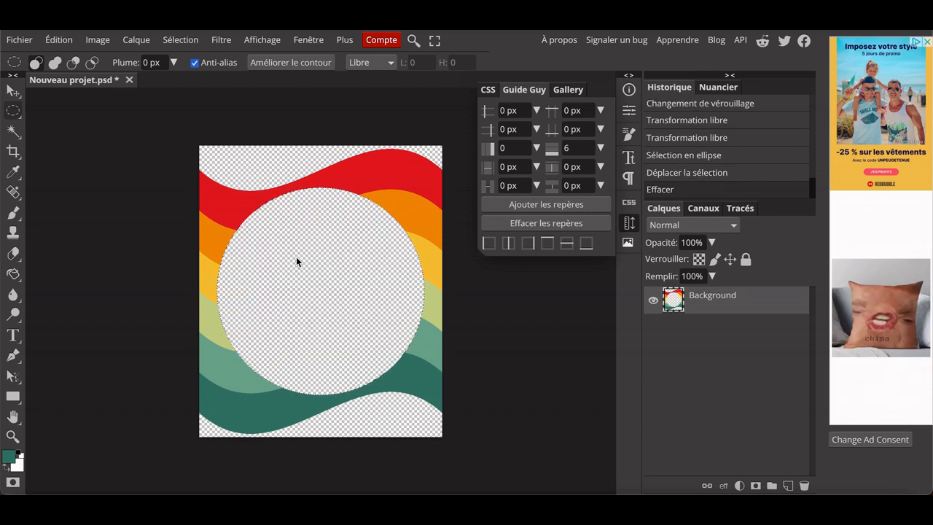
Step: Paste the cut circle onto a new layer, allowing clipboard access, and hide the Background layer
key("ctrl+v")
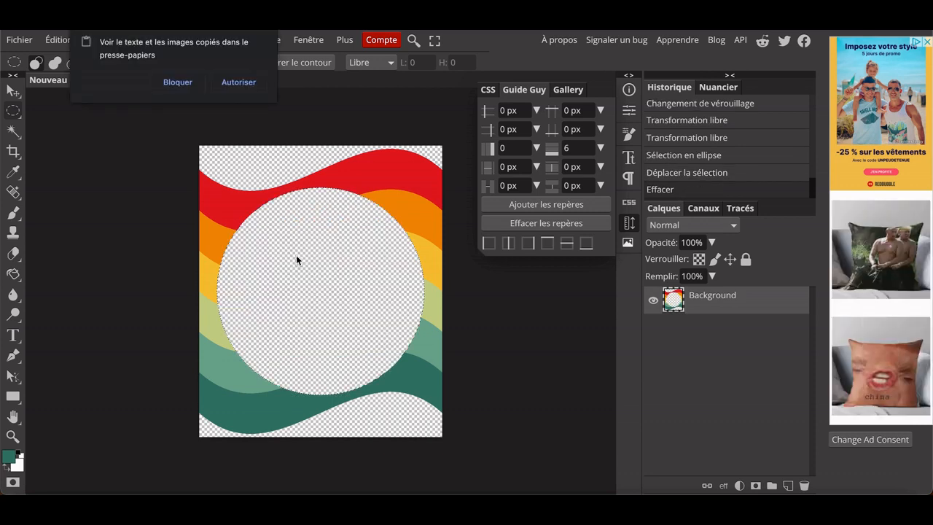
left_click(242, 86)
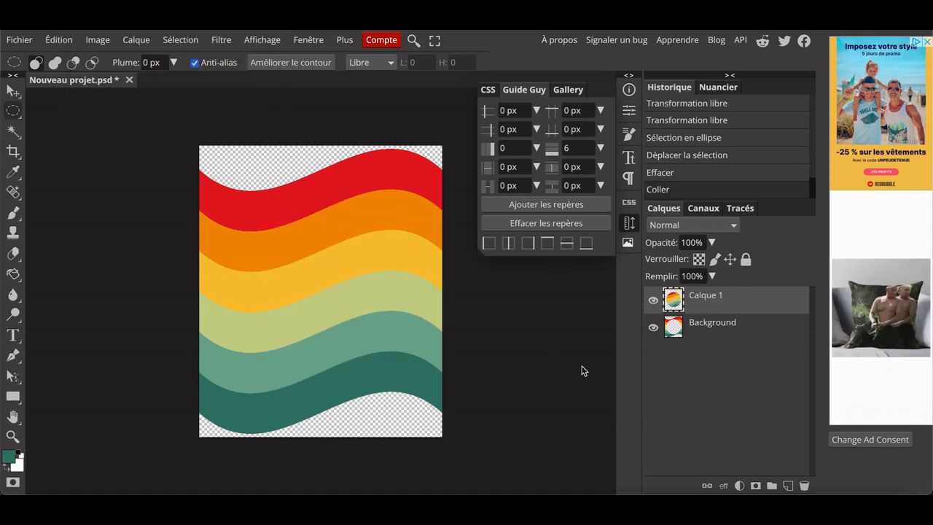
left_click(654, 329)
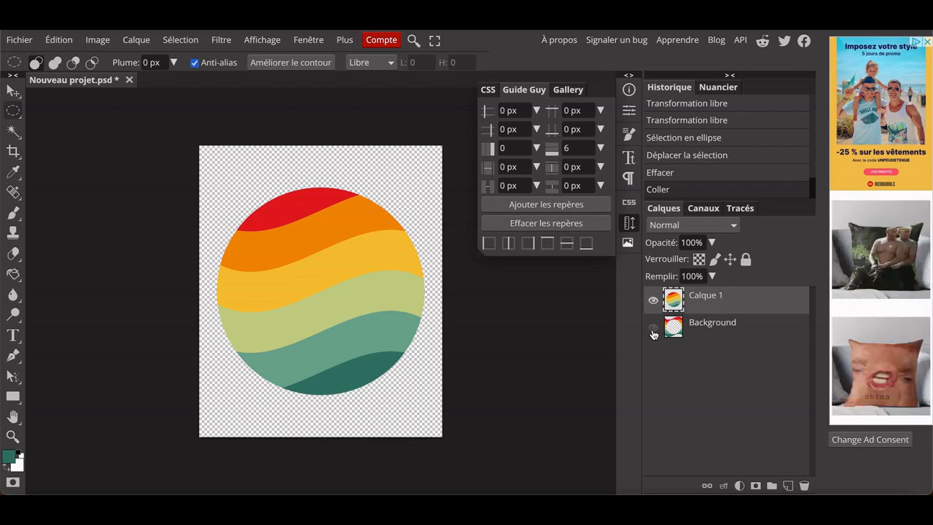
Step: Zoom in once on the circular design and close the Guide Guy panel
left_click(266, 41)
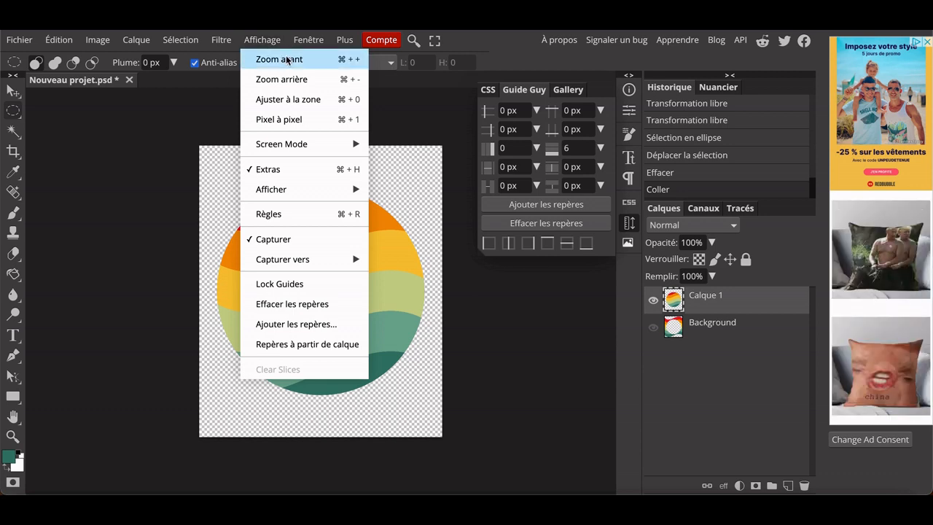
left_click(288, 60)
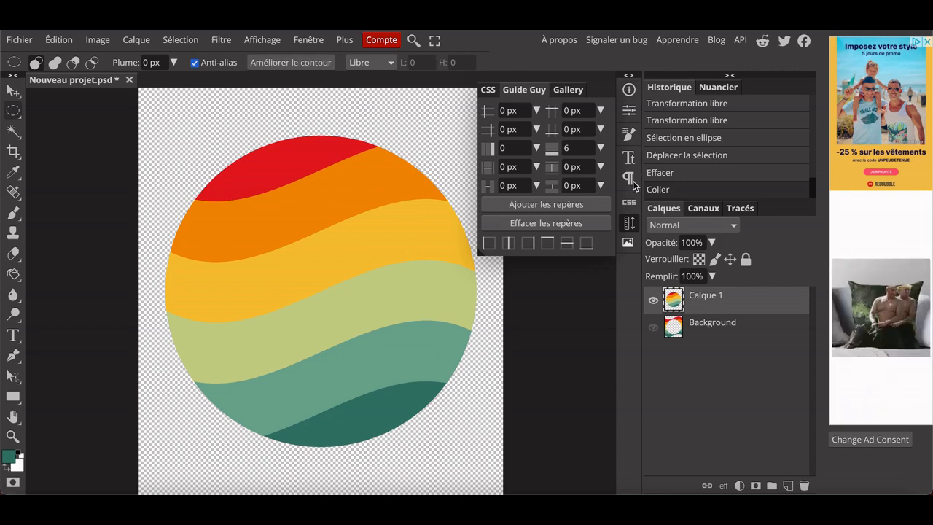
left_click(629, 224)
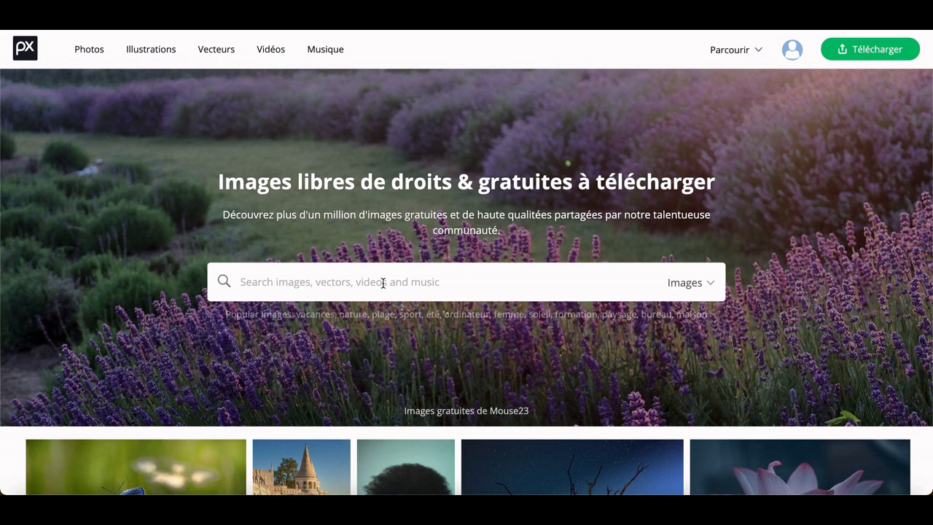
Step: Switch to Pixabay and search for "silhouette" limited to Illustrations
left_click(383, 283)
type("s")
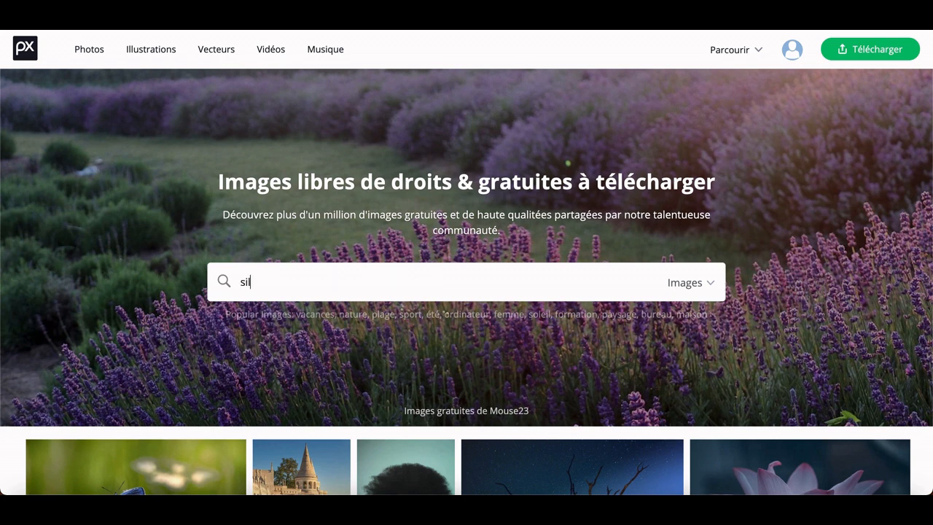
type("ilhouette")
left_click(698, 291)
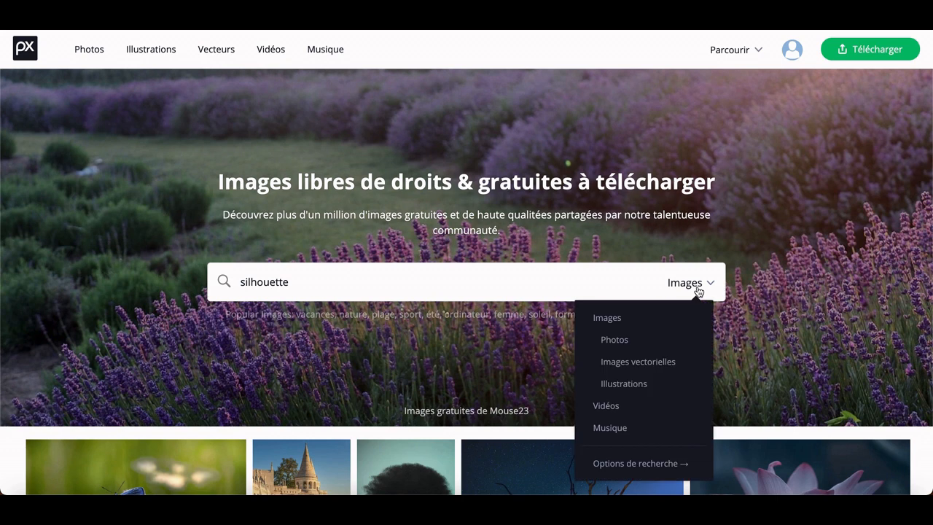
left_click(625, 379)
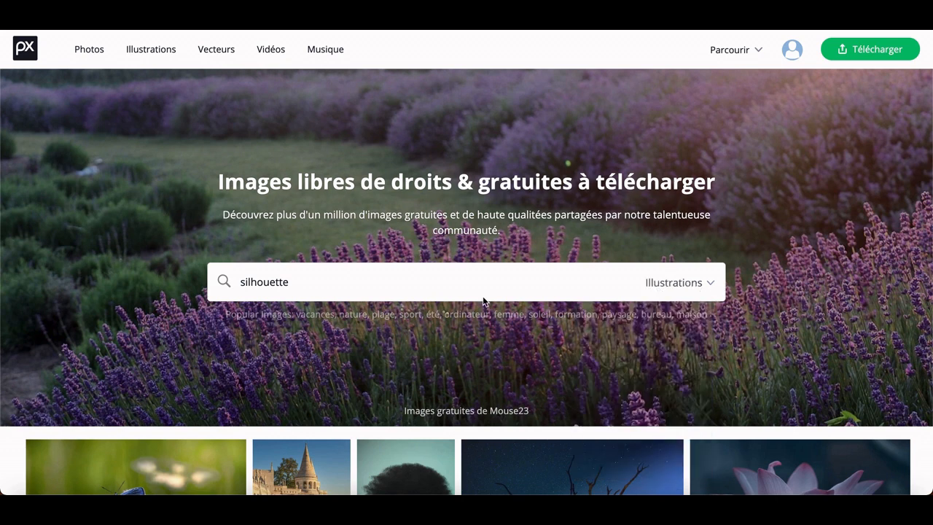
key("Return")
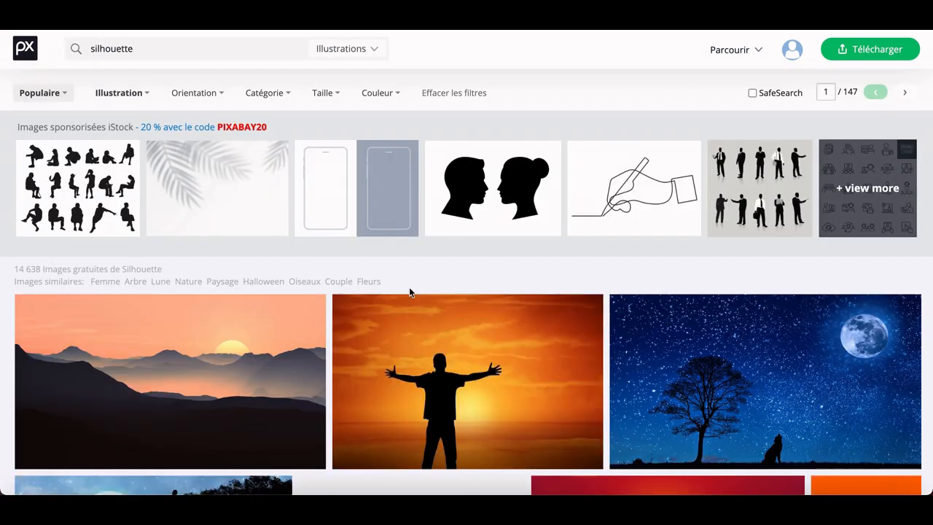
Step: Browse the silhouette results, open the black cat with yellow eyes and the curled tail, and highlight its licence terms
scroll(409, 292, "down", 10)
scroll(409, 293, "down", 2)
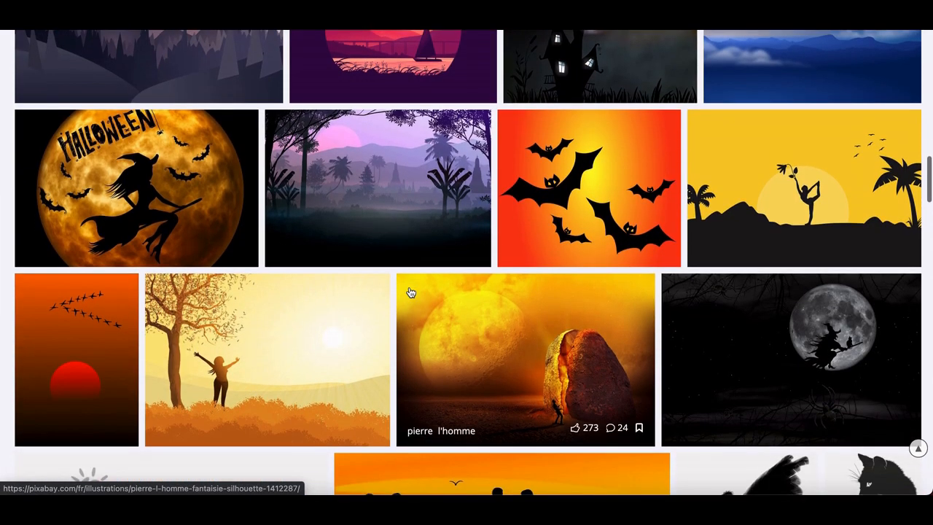
scroll(411, 293, "down", 5)
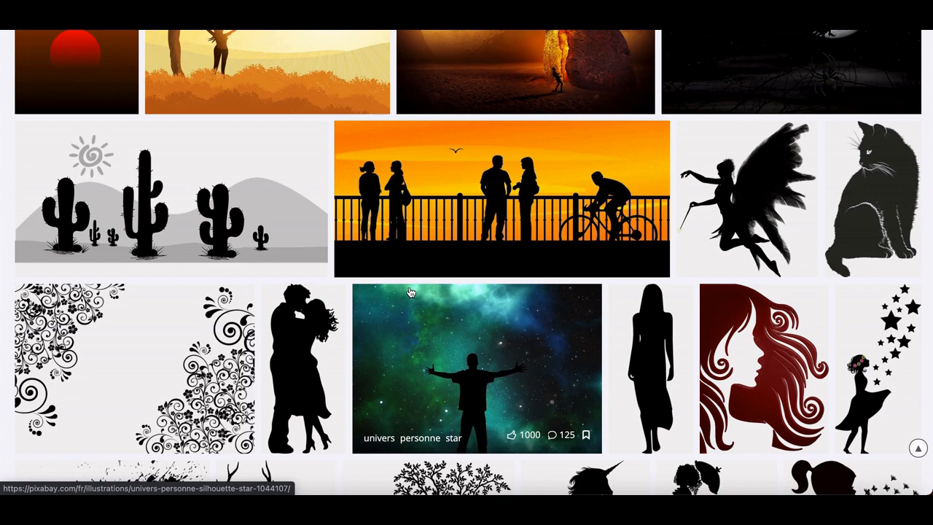
scroll(409, 293, "down", 1)
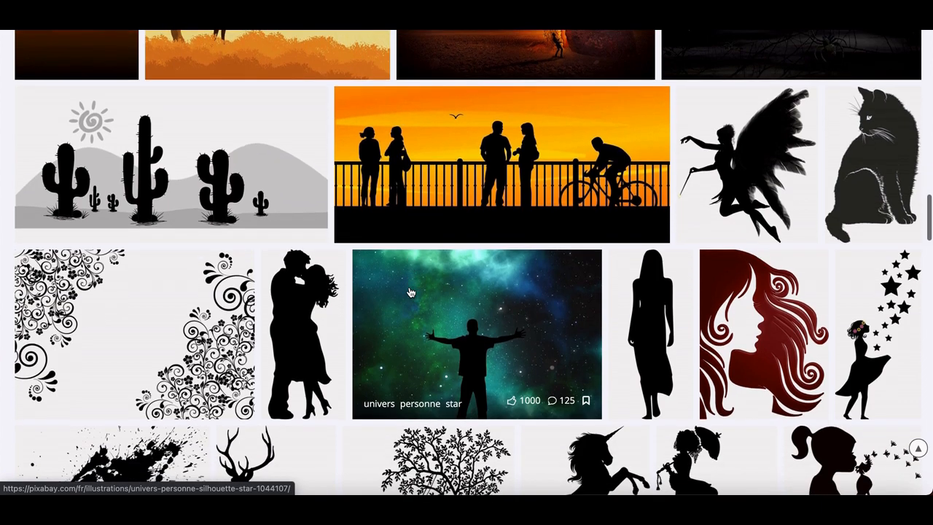
scroll(409, 292, "down", 2)
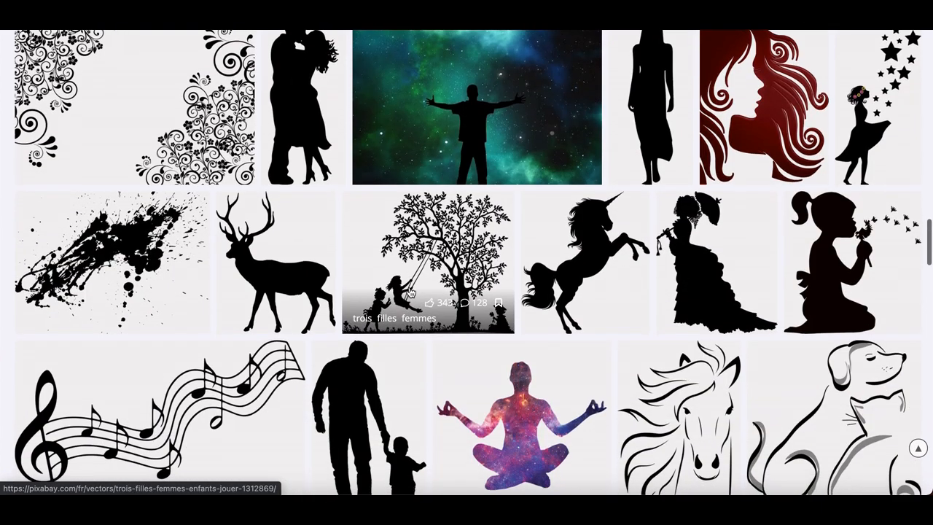
scroll(409, 292, "down", 3)
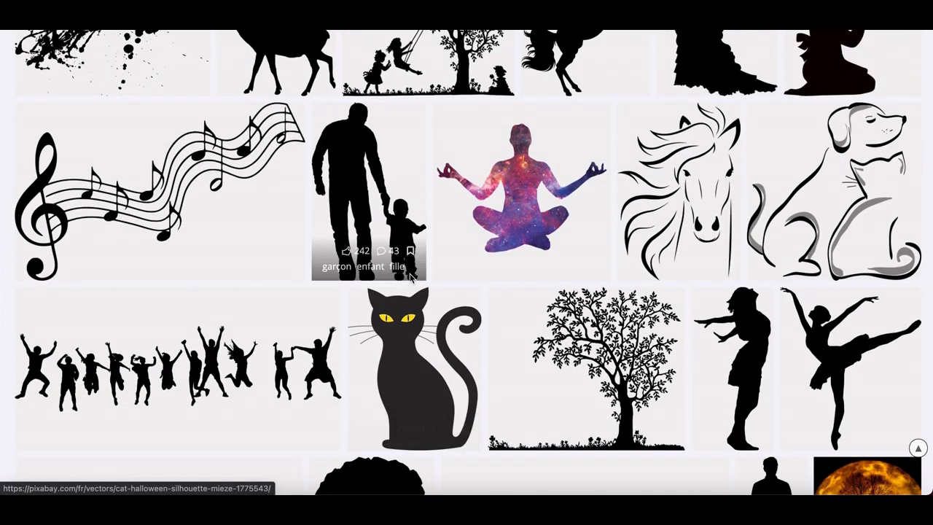
scroll(409, 292, "down", 1)
scroll(410, 279, "down", 1)
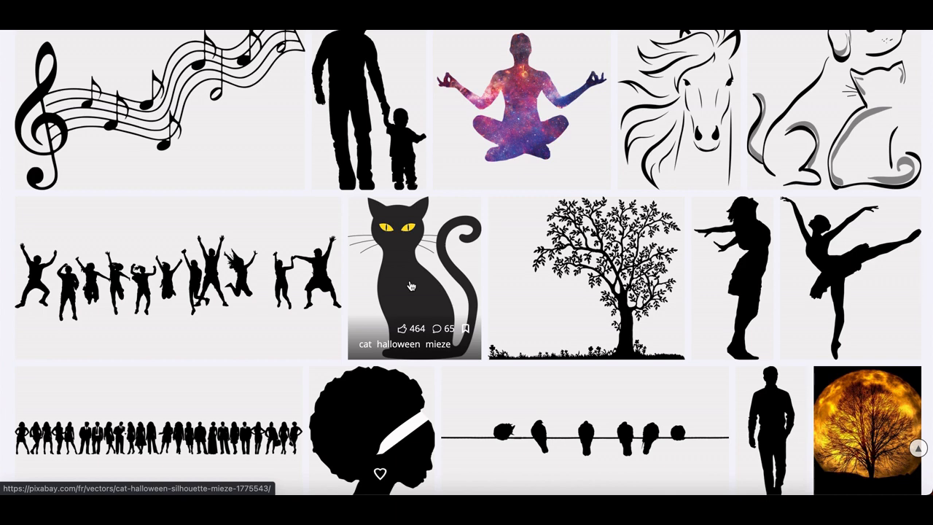
left_click(411, 286)
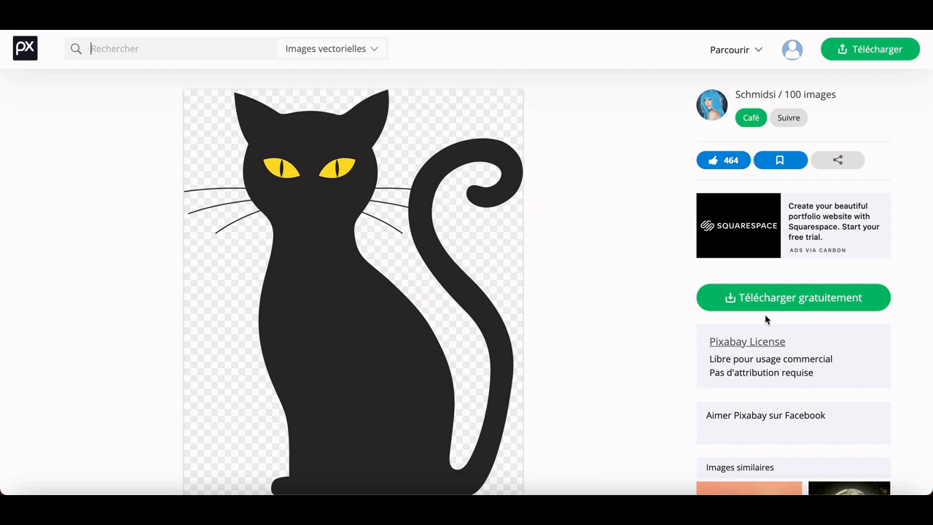
left_click_drag(709, 358, 826, 369)
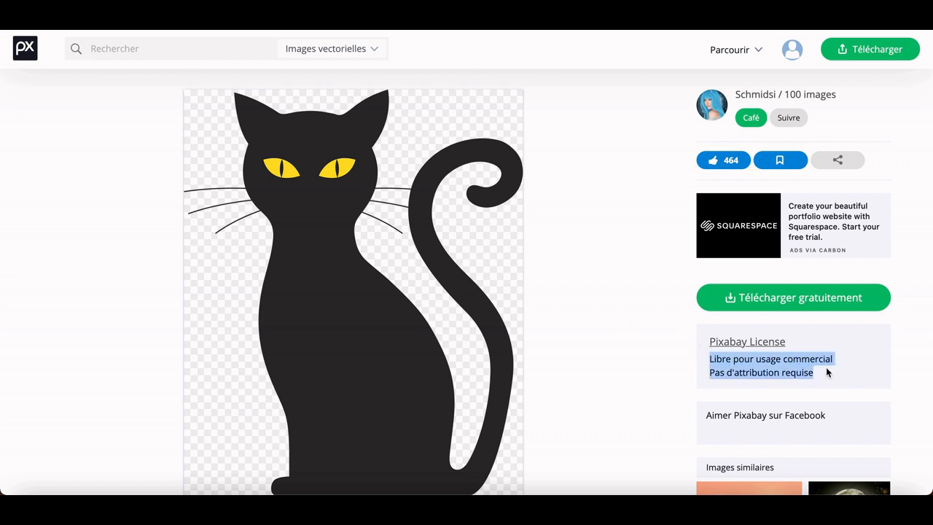
Step: Download the black cat as a 1046×1280 PNG, switch to Photopea and place it in the circle design
left_click(795, 308)
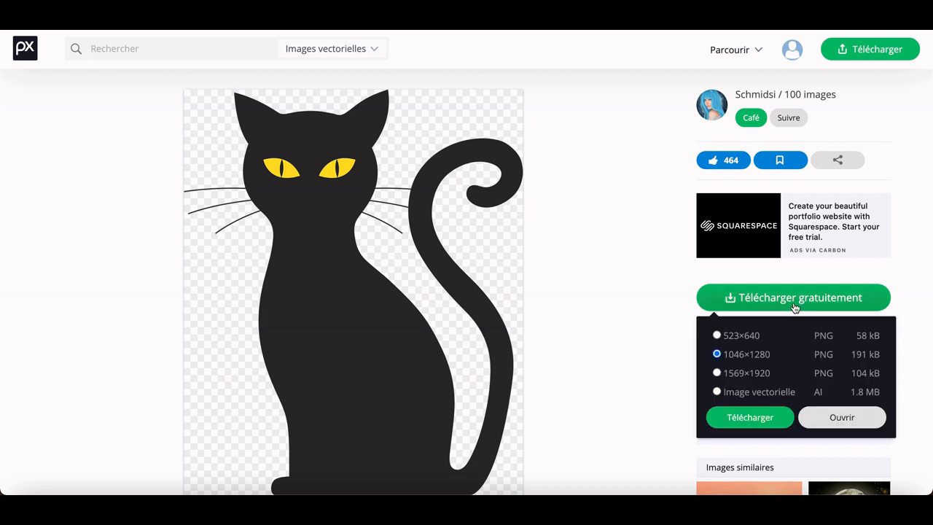
left_click(735, 417)
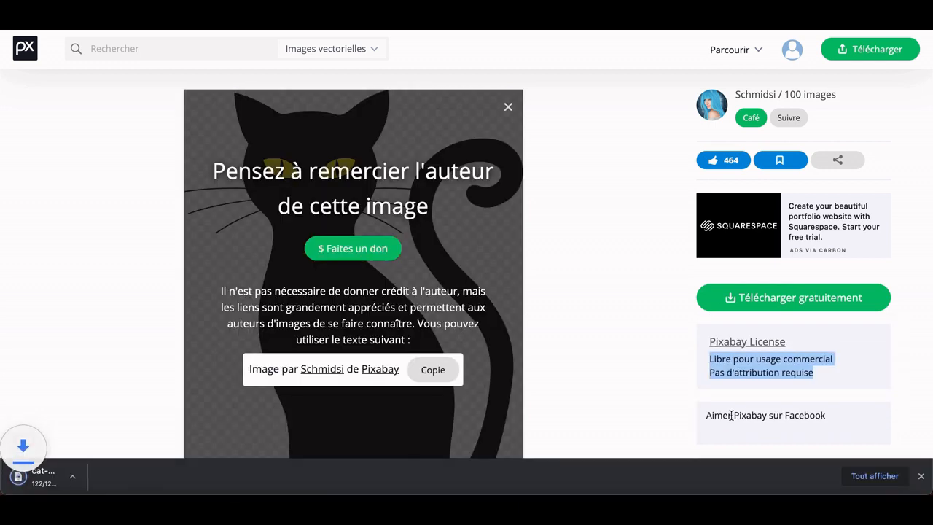
left_click(19, 39)
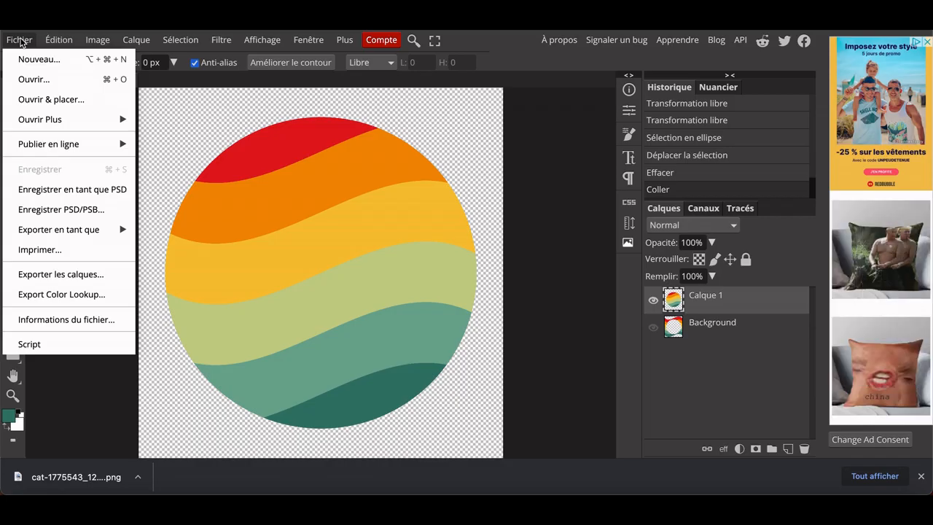
left_click(23, 93)
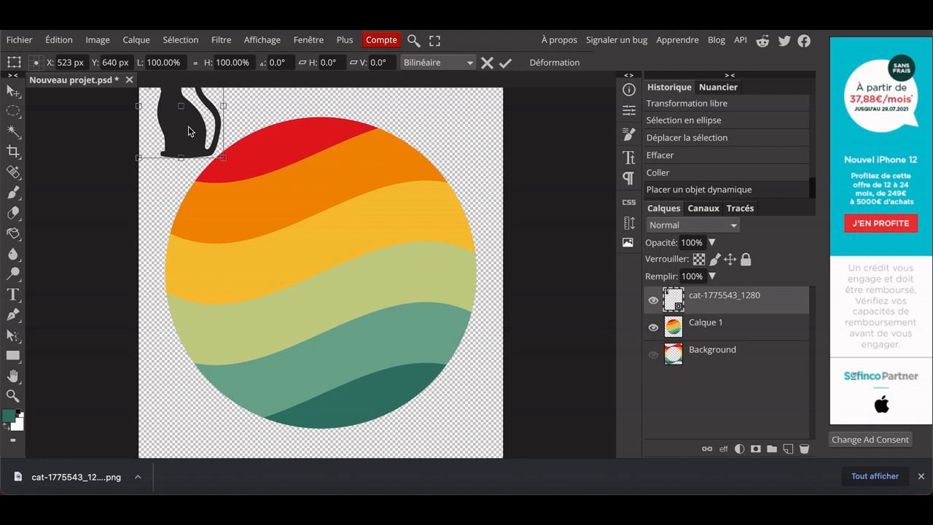
Step: Enlarge the placed cat to about 239%, centre it on the wavy circle and leave the Move tool
left_click_drag(188, 131, 438, 437)
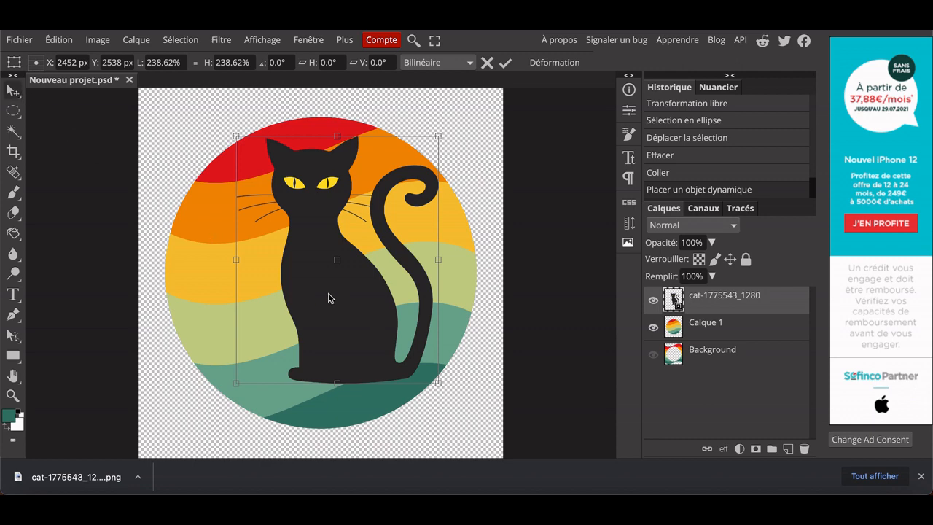
key("Return")
left_click_drag(329, 298, 313, 310)
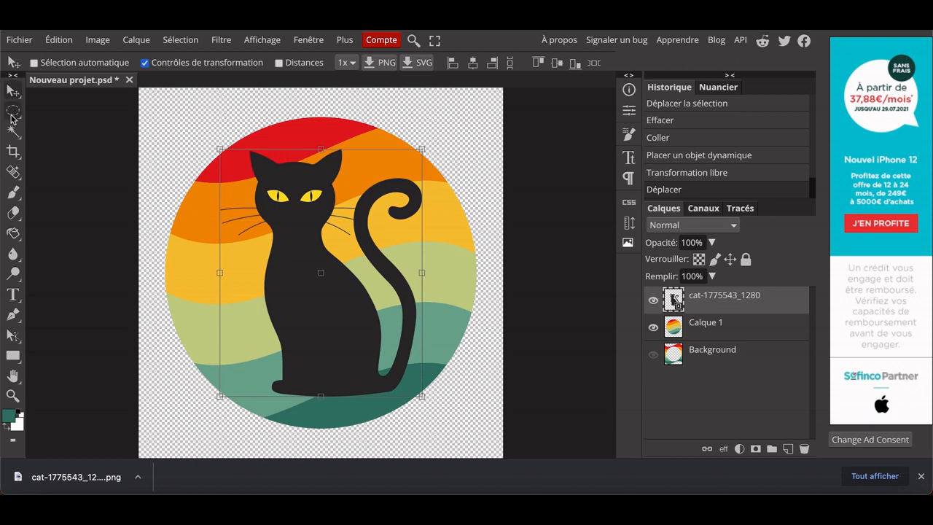
left_click(12, 113)
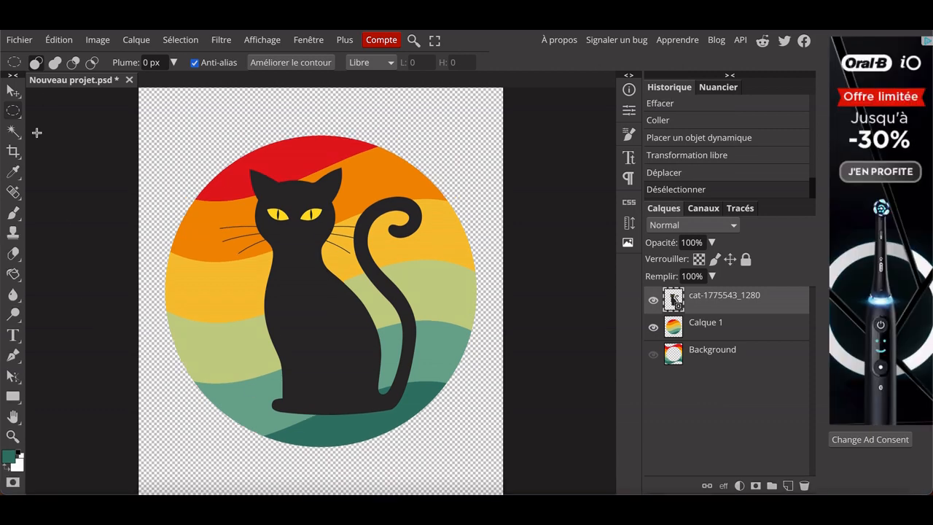
Step: Export the finished design as a 4500 × 5400 px PNG at 100% quality
left_click(19, 41)
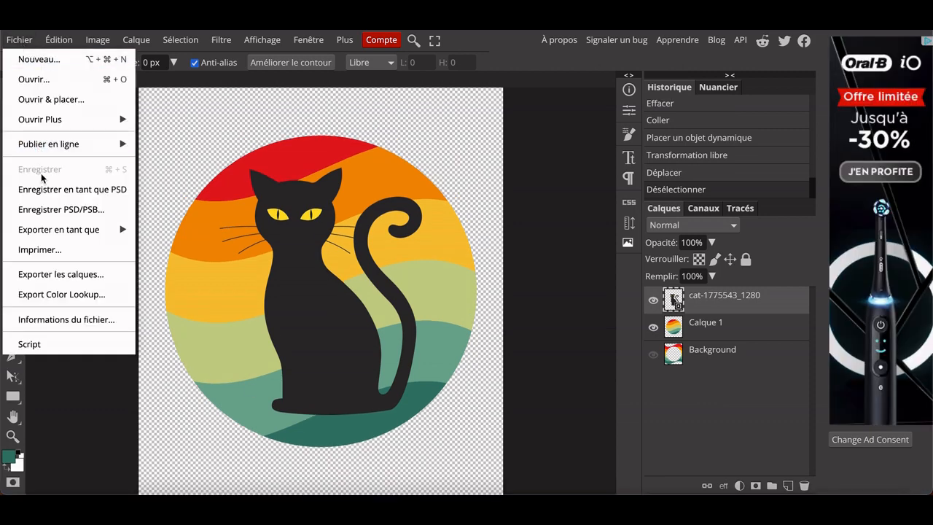
mouse_move(41, 226)
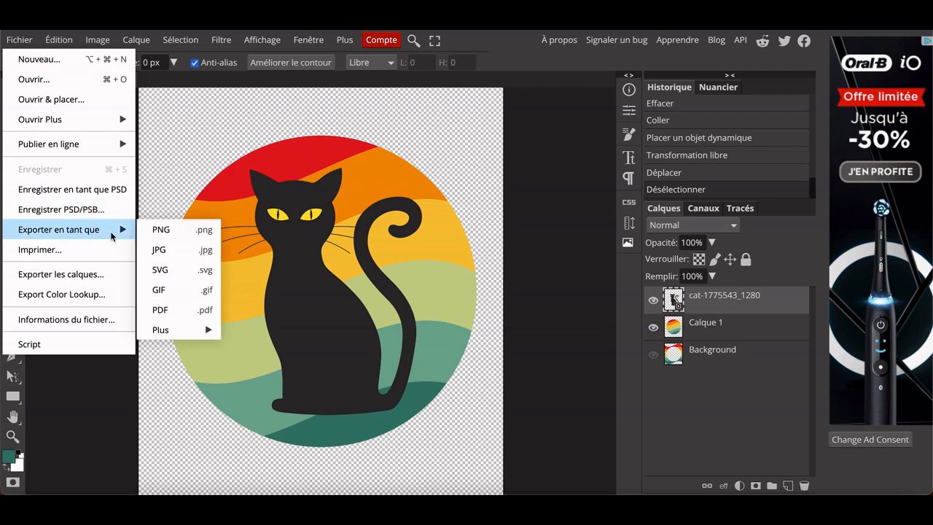
left_click(162, 231)
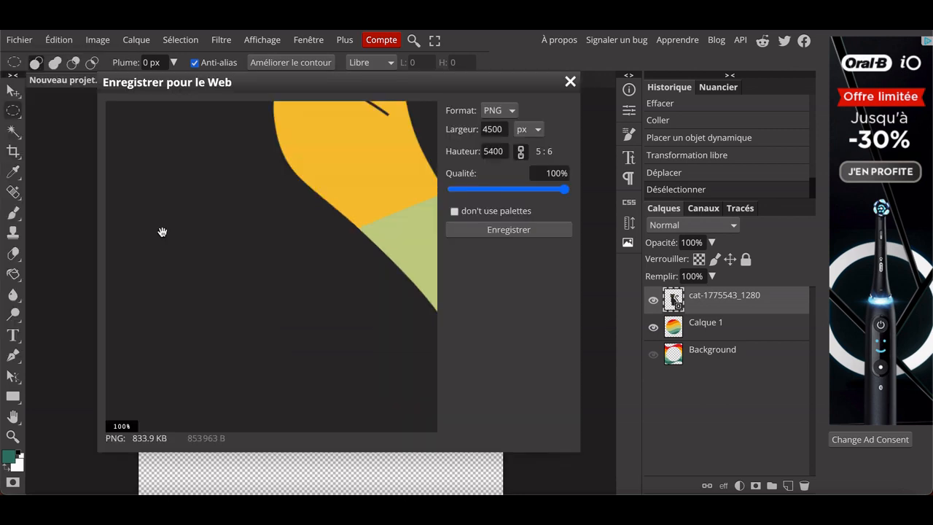
left_click(496, 229)
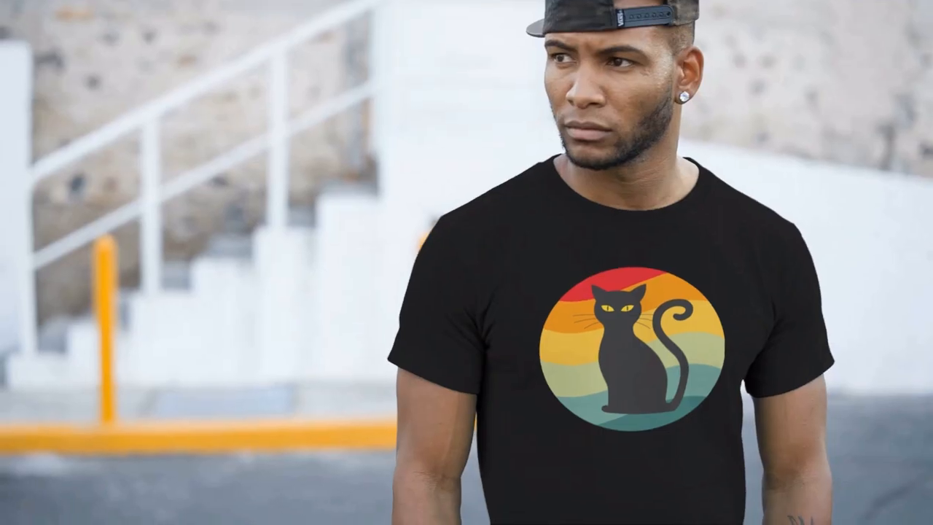